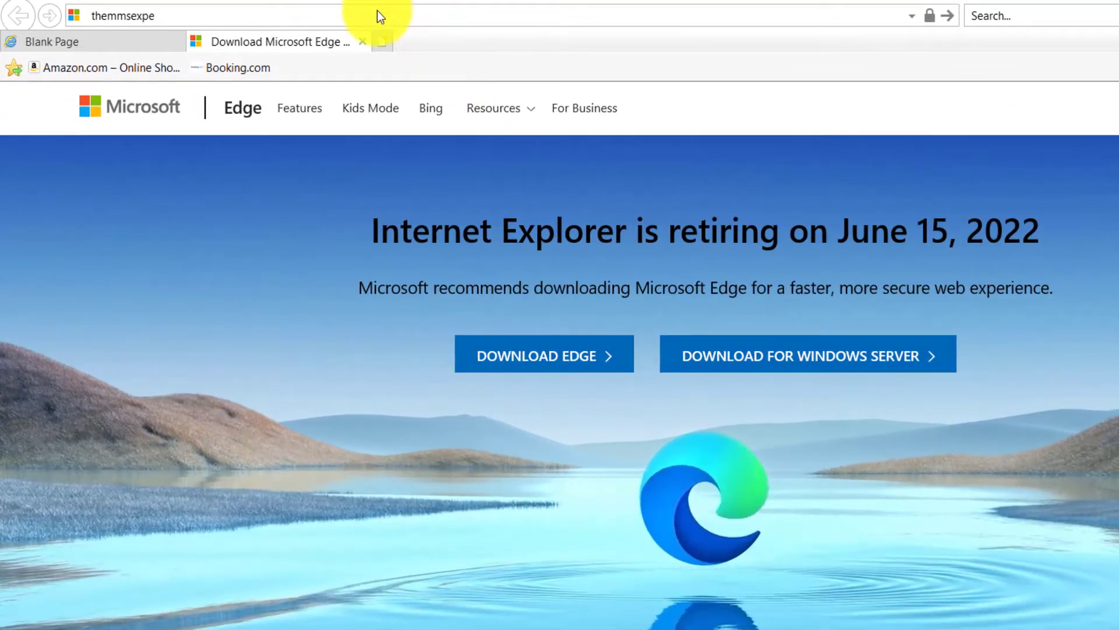
Load themmsexperience.com in Internet Explorer and watch it redirect to betfury.io.
{"action": "left_click", "coordinate": [377, 10]}
{"action": "type", "text": "themm"}
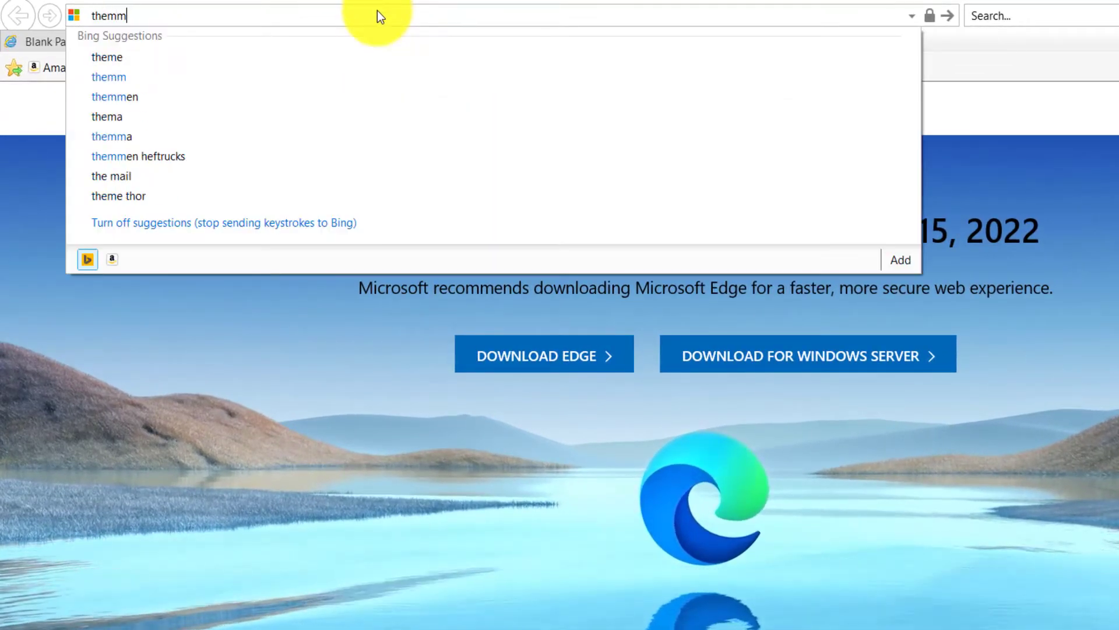
{"action": "type", "text": "sexperienc"}
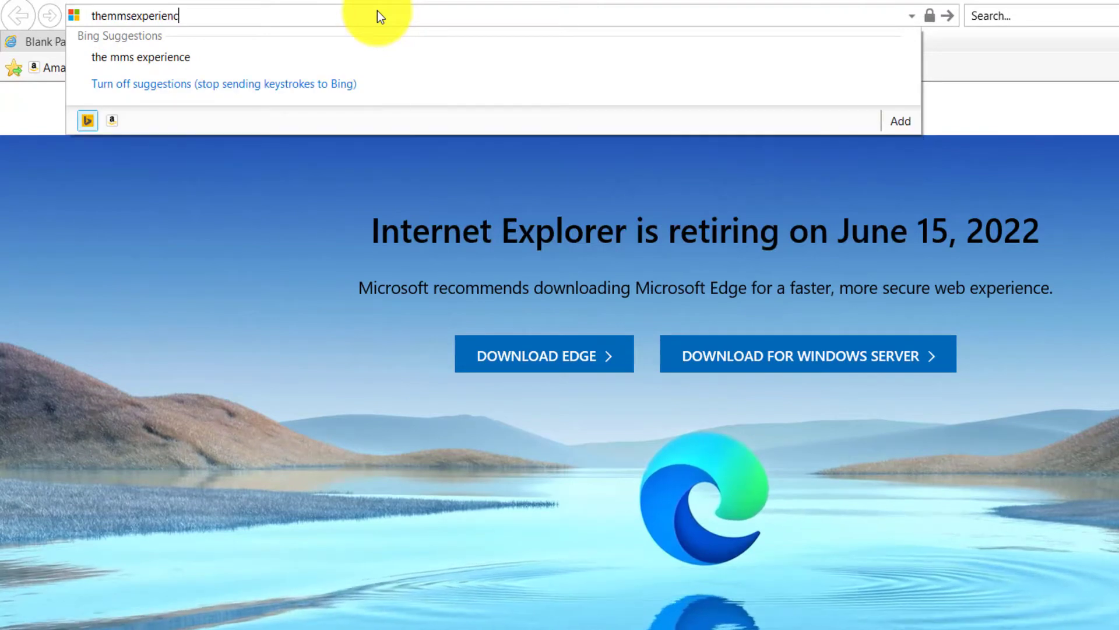
{"action": "type", "text": "e.com"}
{"action": "key", "text": "Return"}
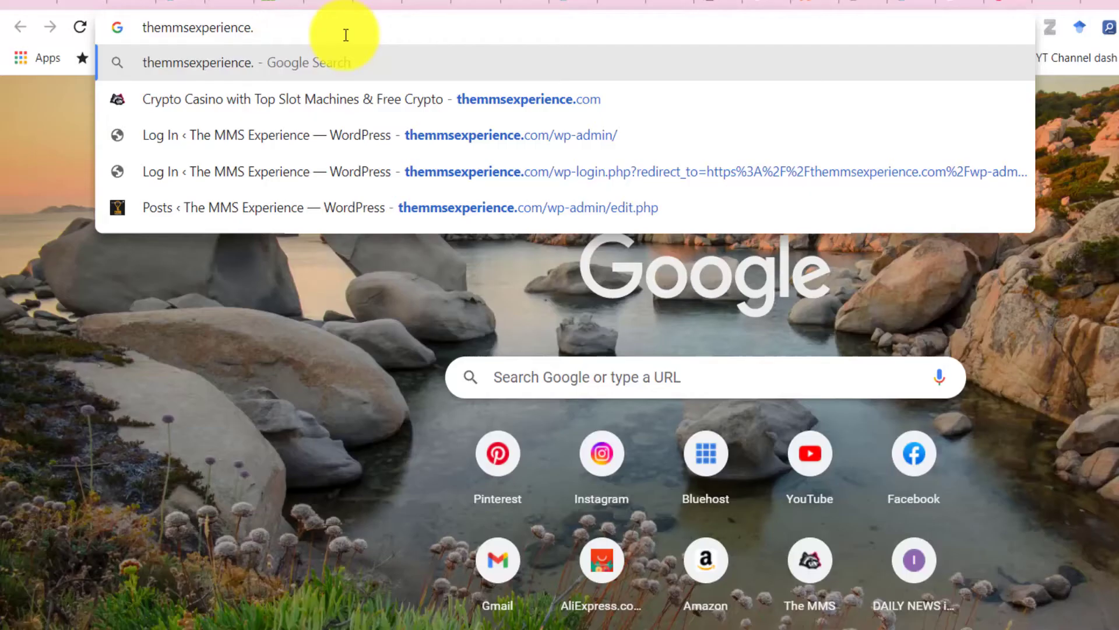
Open the Google result for themmsexperience to confirm the BetFury redirect, then start a new tab.
{"action": "key", "text": "Return"}
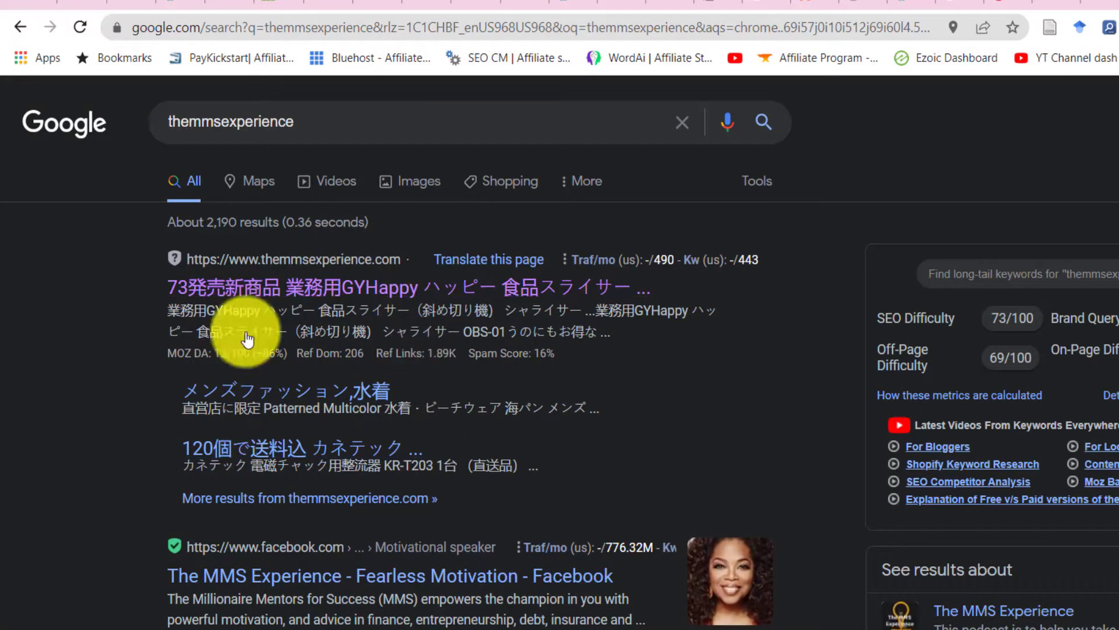
{"action": "scroll", "coordinate": [186, 488], "scroll_direction": "down", "scroll_amount": 8}
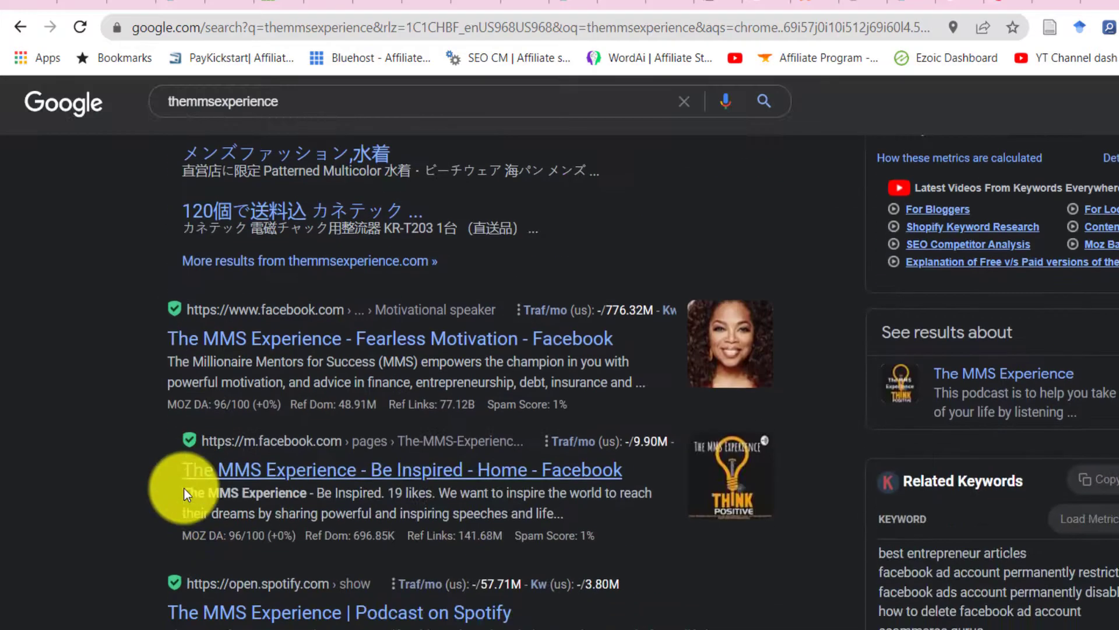
{"action": "scroll", "coordinate": [185, 488], "scroll_direction": "up", "scroll_amount": 8}
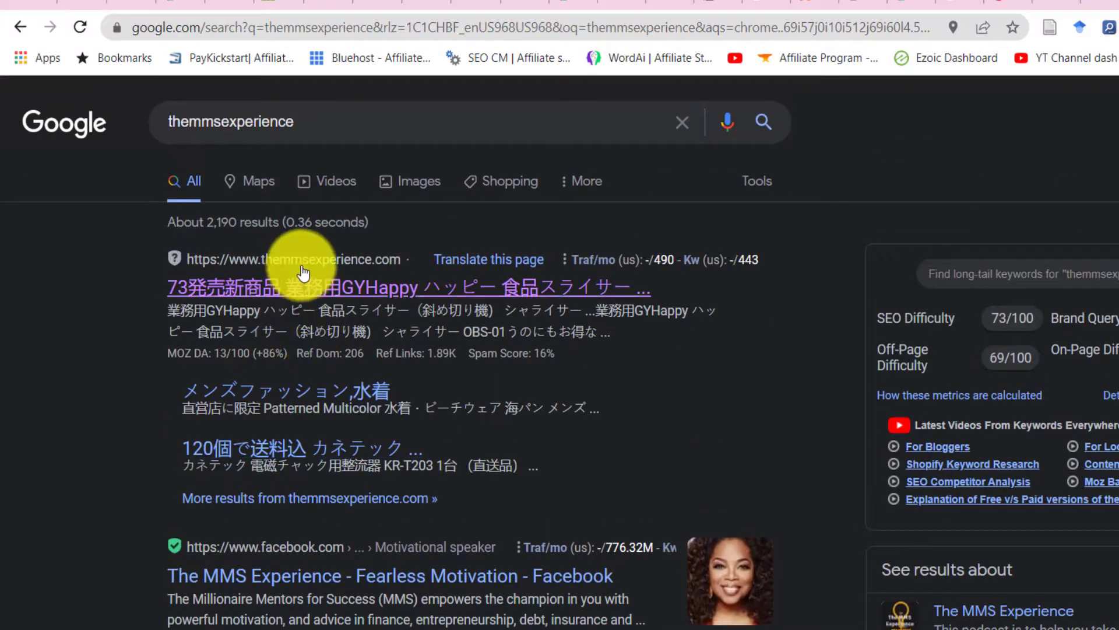
{"action": "left_click", "coordinate": [263, 285]}
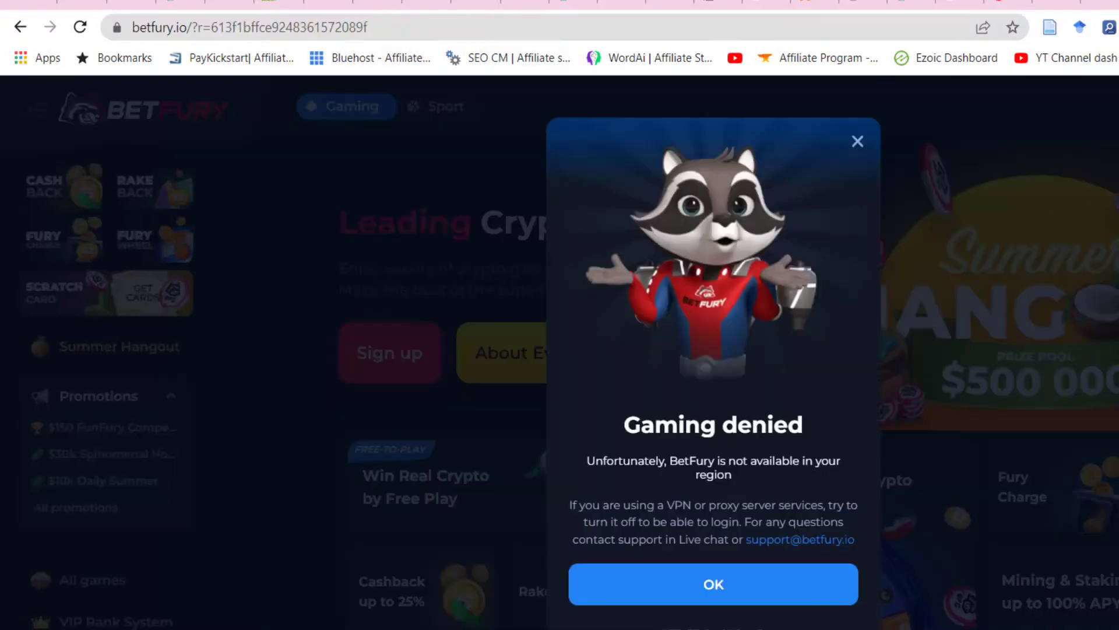
{"action": "key", "text": "ctrl+w"}
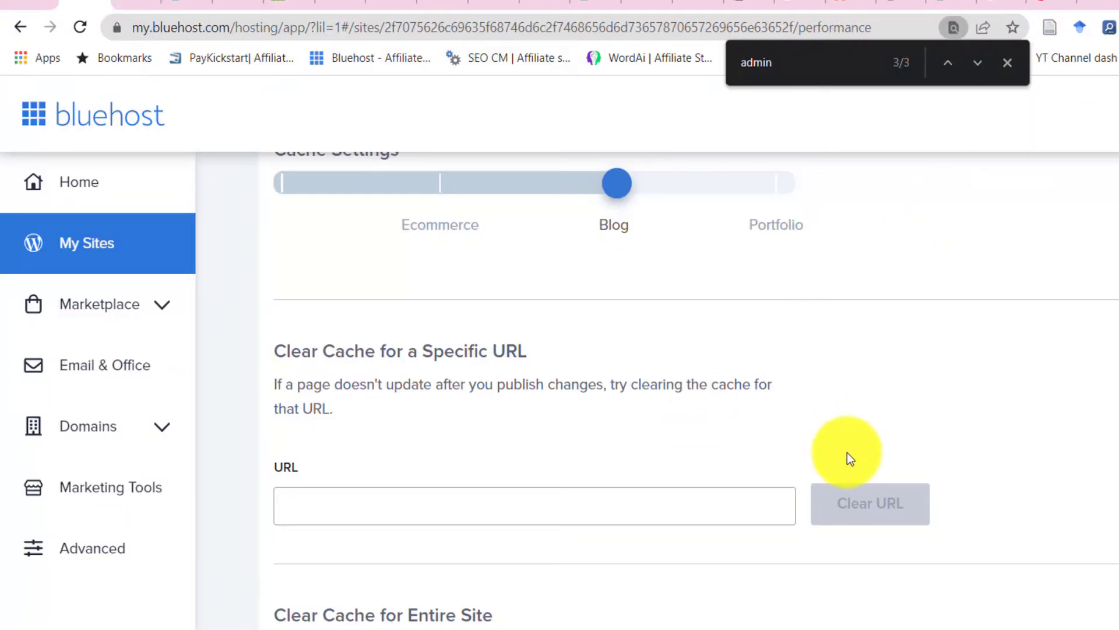
{"action": "key", "text": "ctrl+t"}
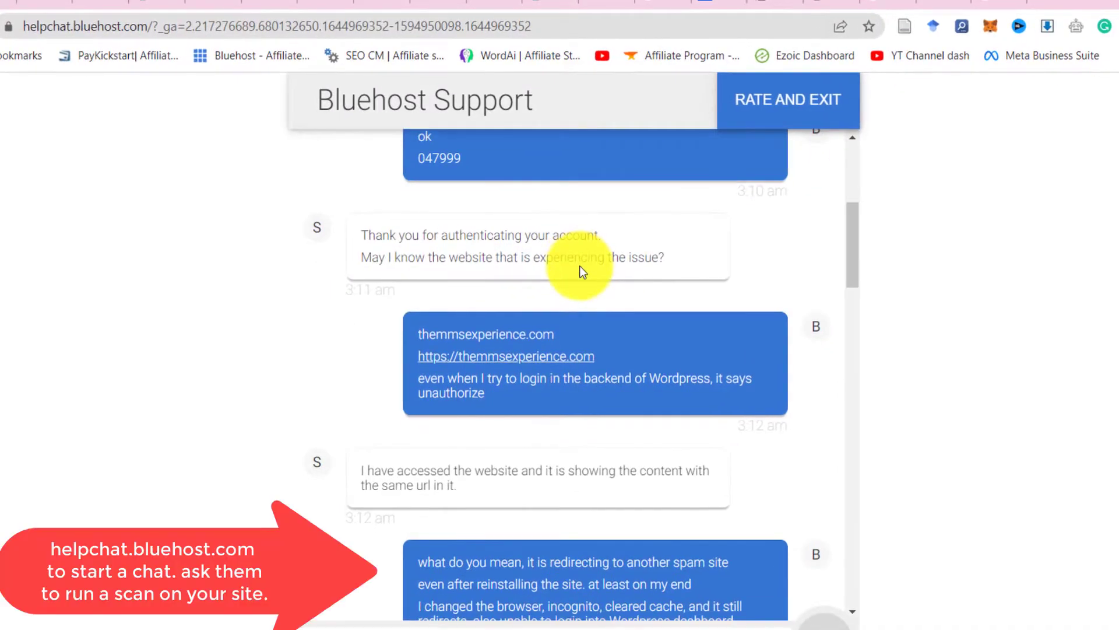
Scroll the support transcript and highlight the agent's note about remaining infected files.
{"action": "scroll", "coordinate": [579, 265], "scroll_direction": "down", "scroll_amount": 3}
{"action": "scroll", "coordinate": [580, 266], "scroll_direction": "down", "scroll_amount": 3}
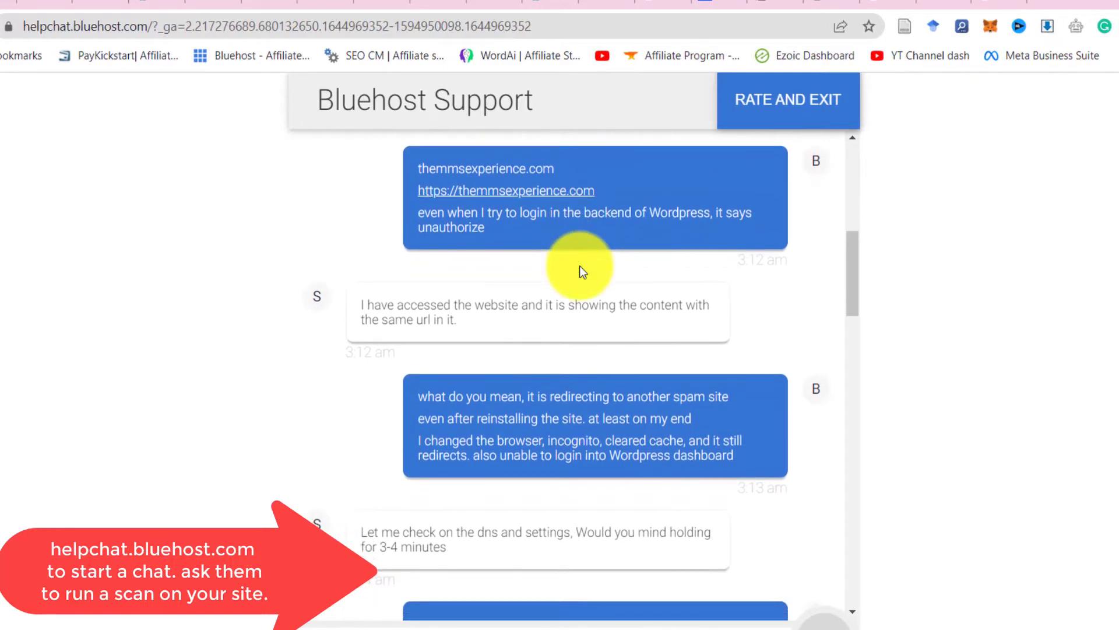
{"action": "scroll", "coordinate": [579, 265], "scroll_direction": "down", "scroll_amount": 2}
{"action": "scroll", "coordinate": [579, 266], "scroll_direction": "down", "scroll_amount": 10}
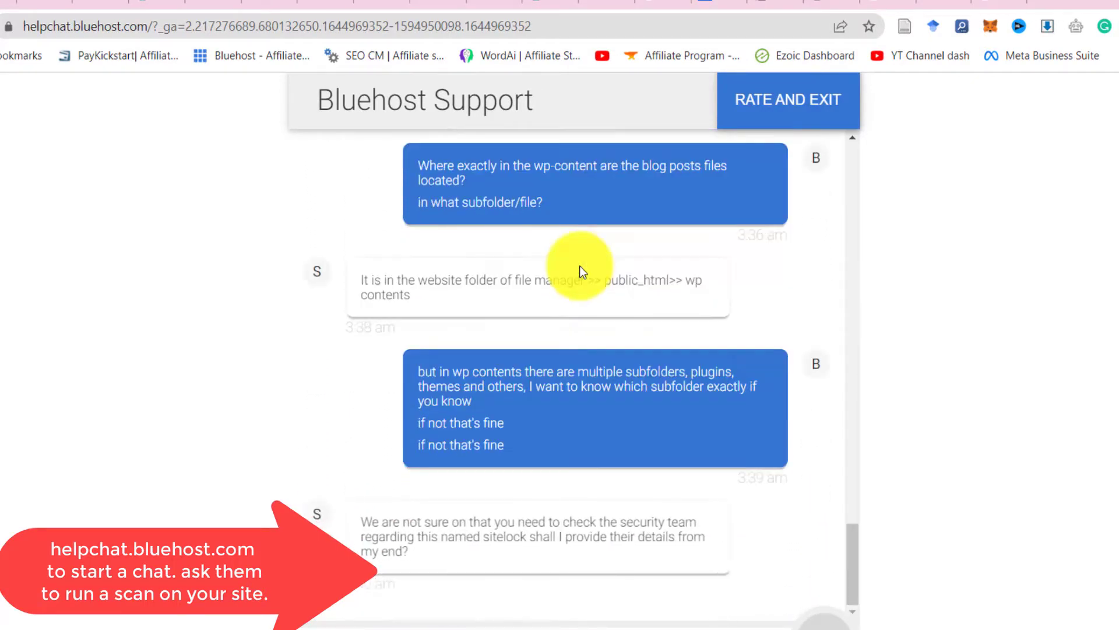
{"action": "scroll", "coordinate": [580, 270], "scroll_direction": "up", "scroll_amount": 10}
{"action": "scroll", "coordinate": [581, 270], "scroll_direction": "up", "scroll_amount": 9}
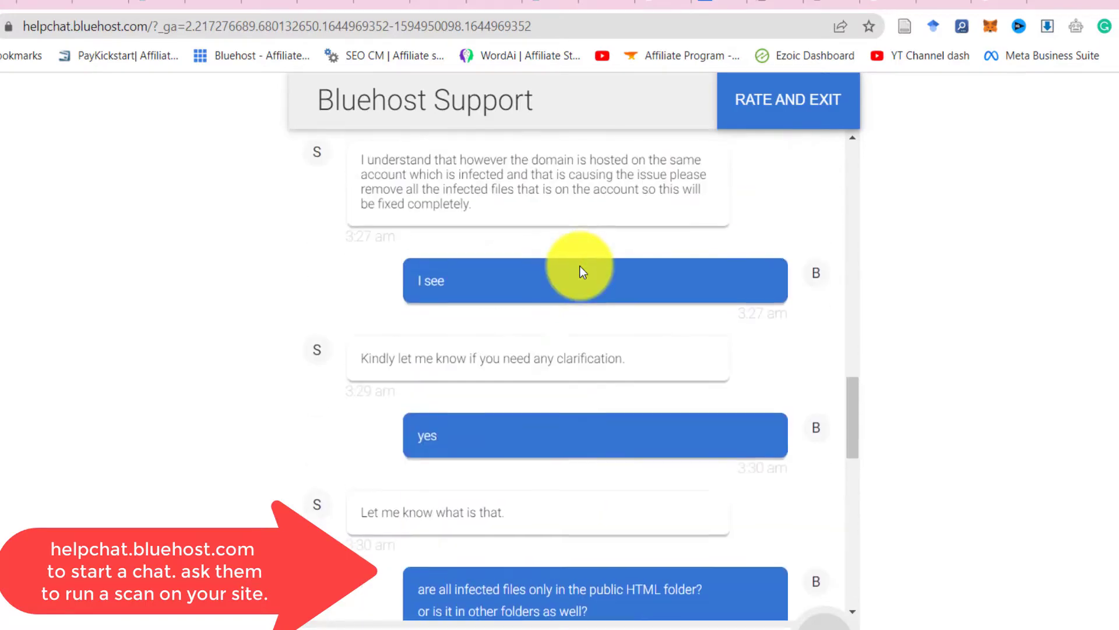
{"action": "scroll", "coordinate": [580, 270], "scroll_direction": "up", "scroll_amount": 1}
{"action": "scroll", "coordinate": [579, 266], "scroll_direction": "up", "scroll_amount": 3}
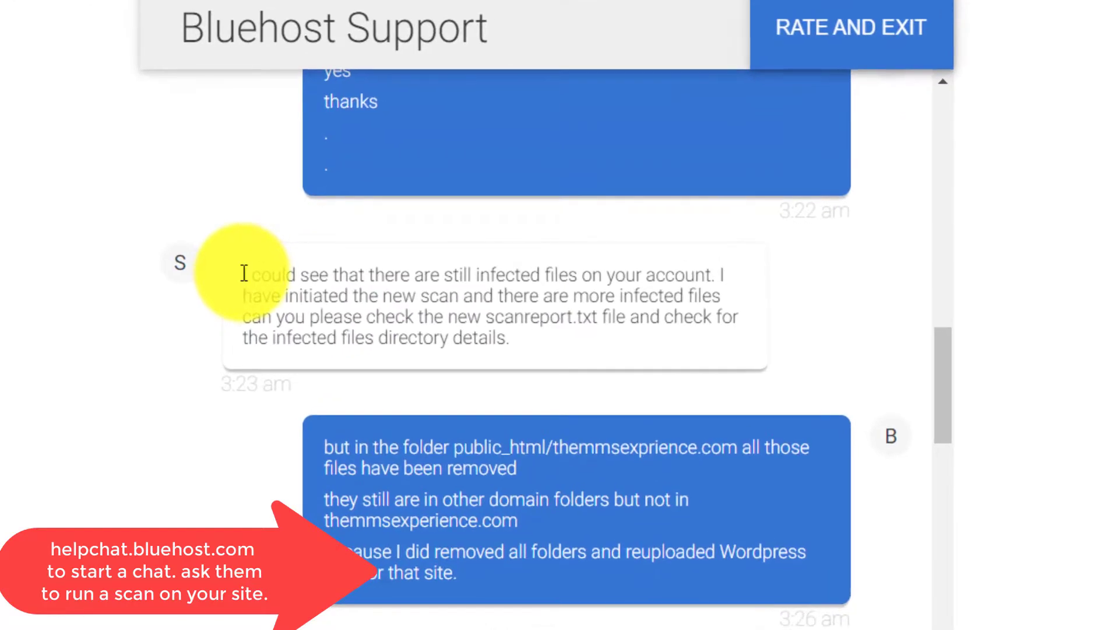
{"action": "left_click_drag", "start_coordinate": [244, 274], "coordinate": [645, 337]}
Highlight the agent's advice to remove all infected files, then clear the highlight.
{"action": "scroll", "coordinate": [686, 465], "scroll_direction": "down", "scroll_amount": 5}
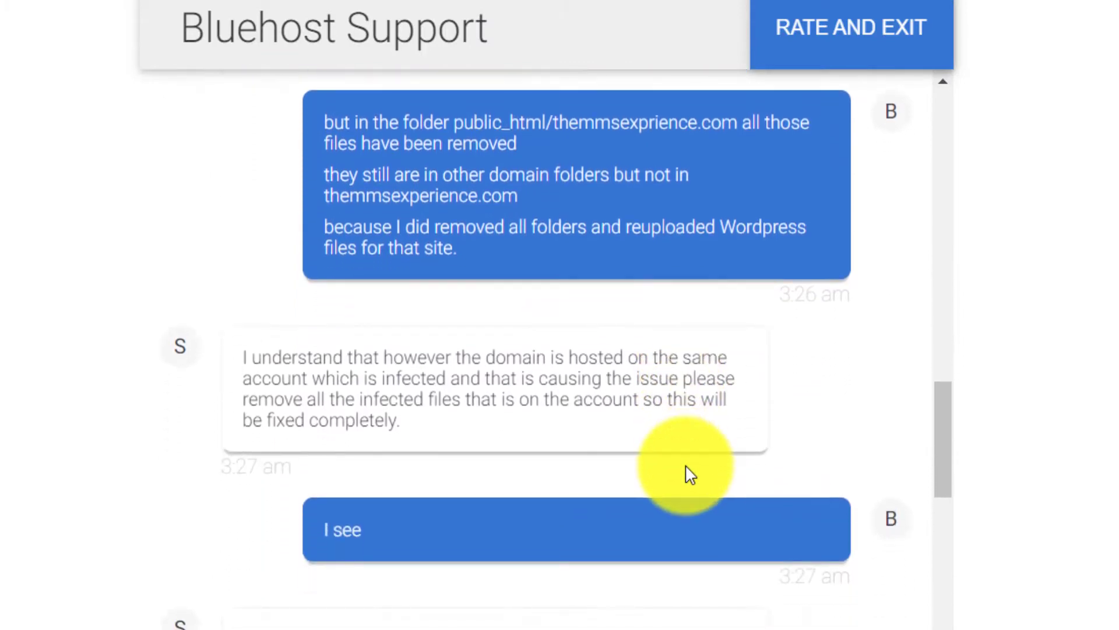
{"action": "scroll", "coordinate": [689, 473], "scroll_direction": "down", "scroll_amount": 4}
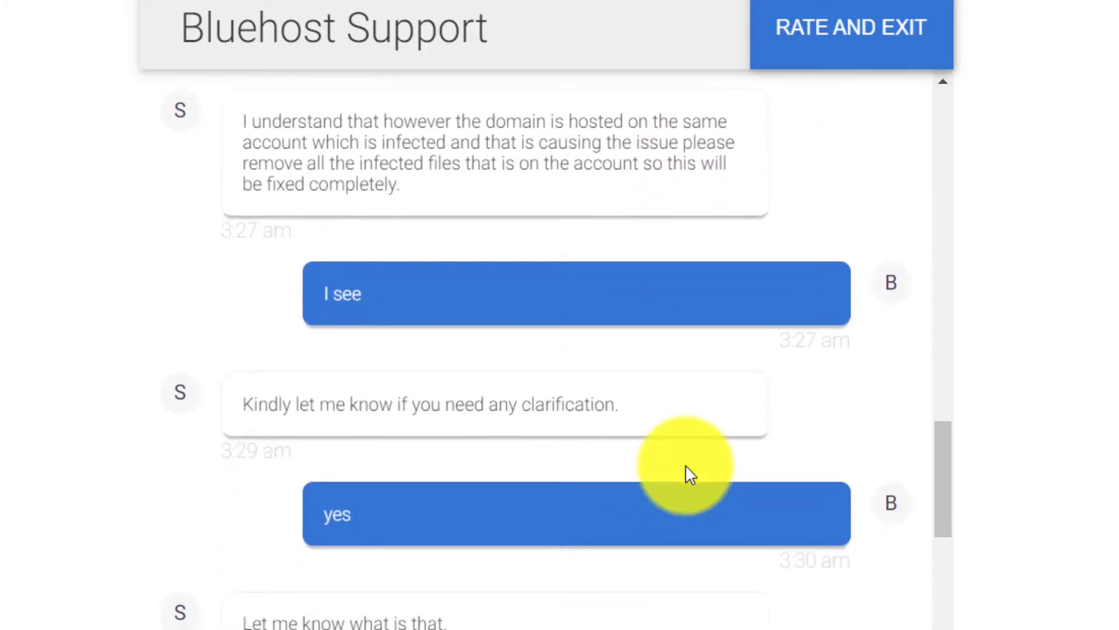
{"action": "scroll", "coordinate": [686, 466], "scroll_direction": "down", "scroll_amount": 1}
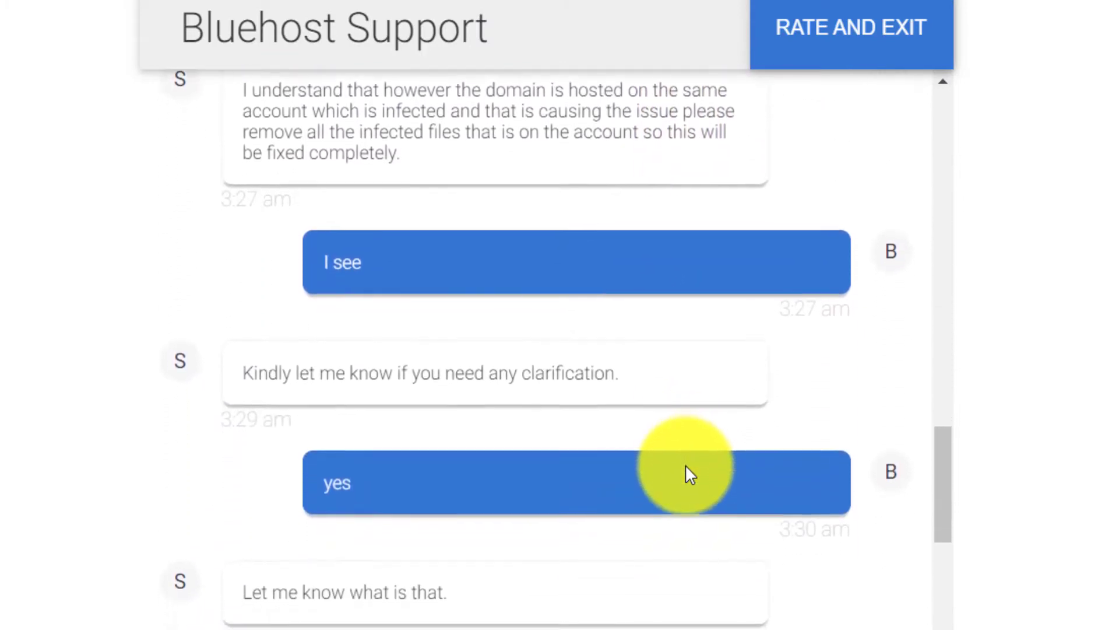
{"action": "left_click_drag", "start_coordinate": [412, 155], "coordinate": [249, 100]}
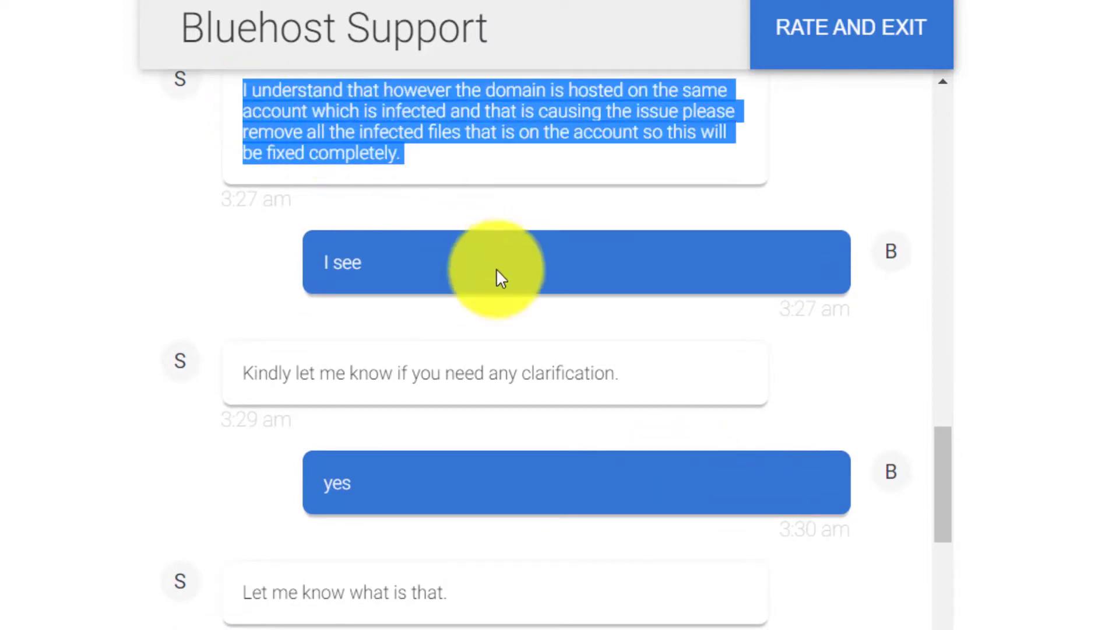
{"action": "left_click", "coordinate": [626, 330]}
Highlight the reply about the scan and DNS, then read down to the SiteLock cost question.
{"action": "scroll", "coordinate": [630, 331], "scroll_direction": "down", "scroll_amount": 3}
{"action": "scroll", "coordinate": [628, 324], "scroll_direction": "down", "scroll_amount": 8}
{"action": "scroll", "coordinate": [627, 323], "scroll_direction": "down", "scroll_amount": 1}
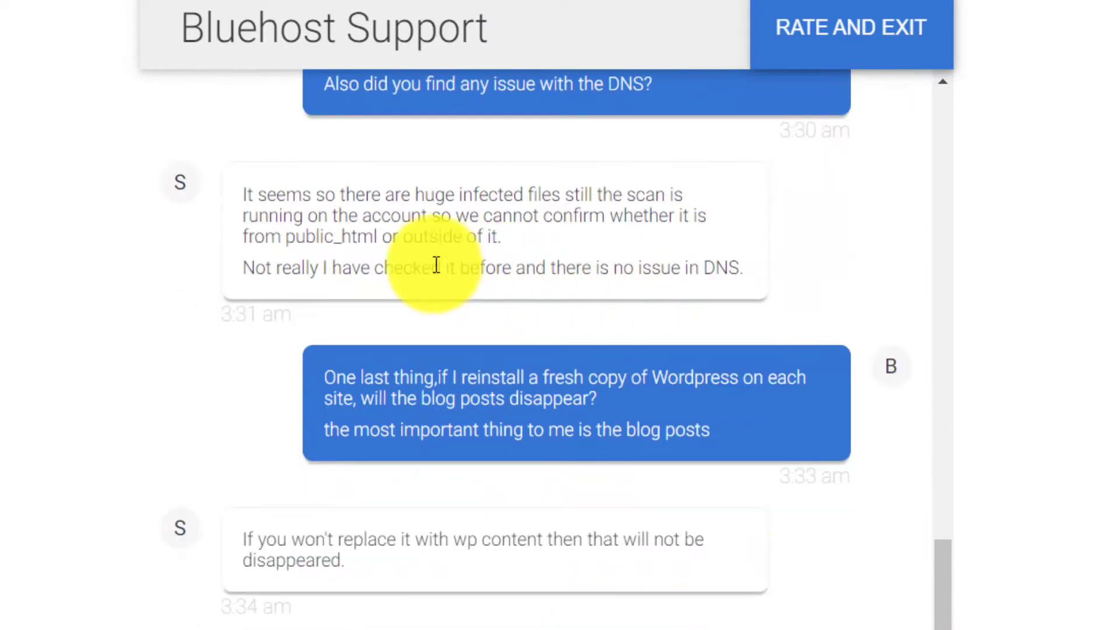
{"action": "left_click_drag", "start_coordinate": [239, 198], "coordinate": [746, 258]}
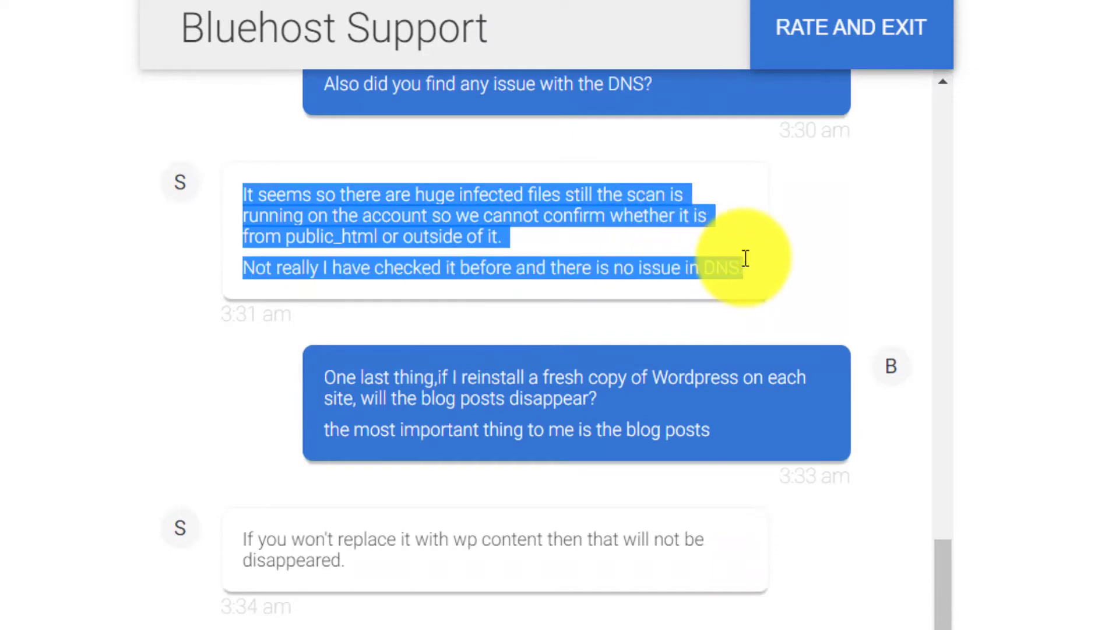
{"action": "scroll", "coordinate": [832, 445], "scroll_direction": "down", "scroll_amount": 4}
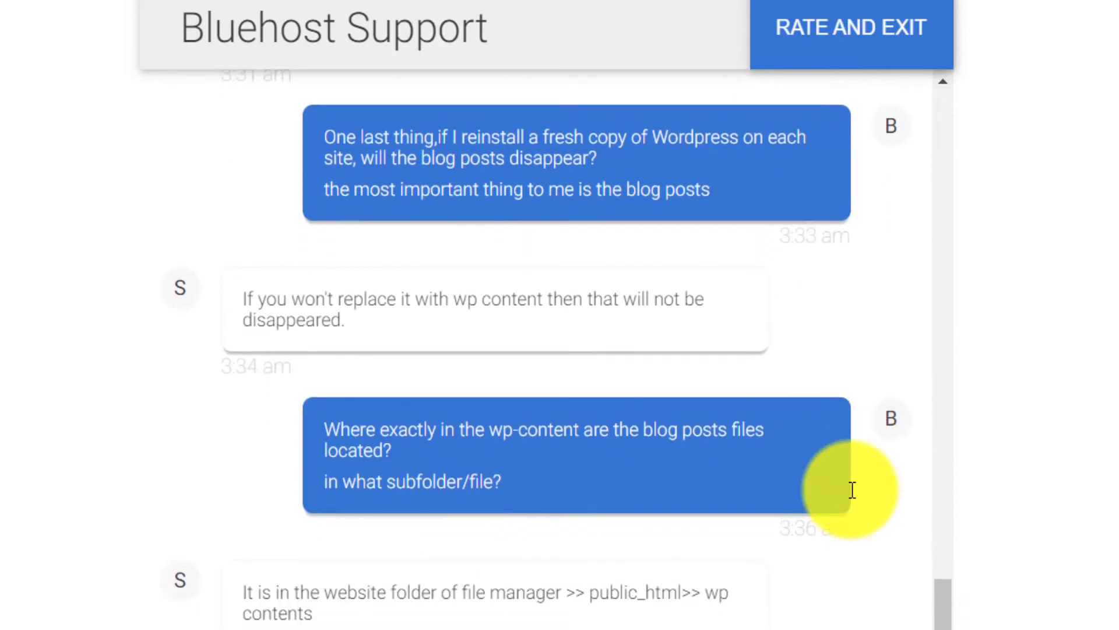
{"action": "scroll", "coordinate": [851, 489], "scroll_direction": "down", "scroll_amount": 2}
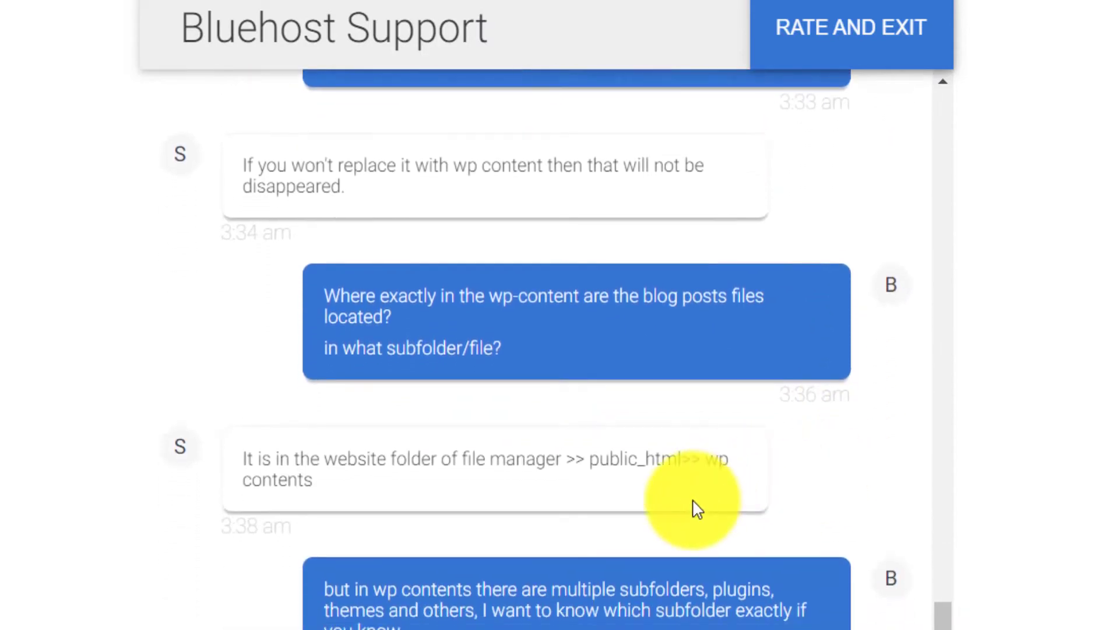
{"action": "scroll", "coordinate": [697, 509], "scroll_direction": "down", "scroll_amount": 3}
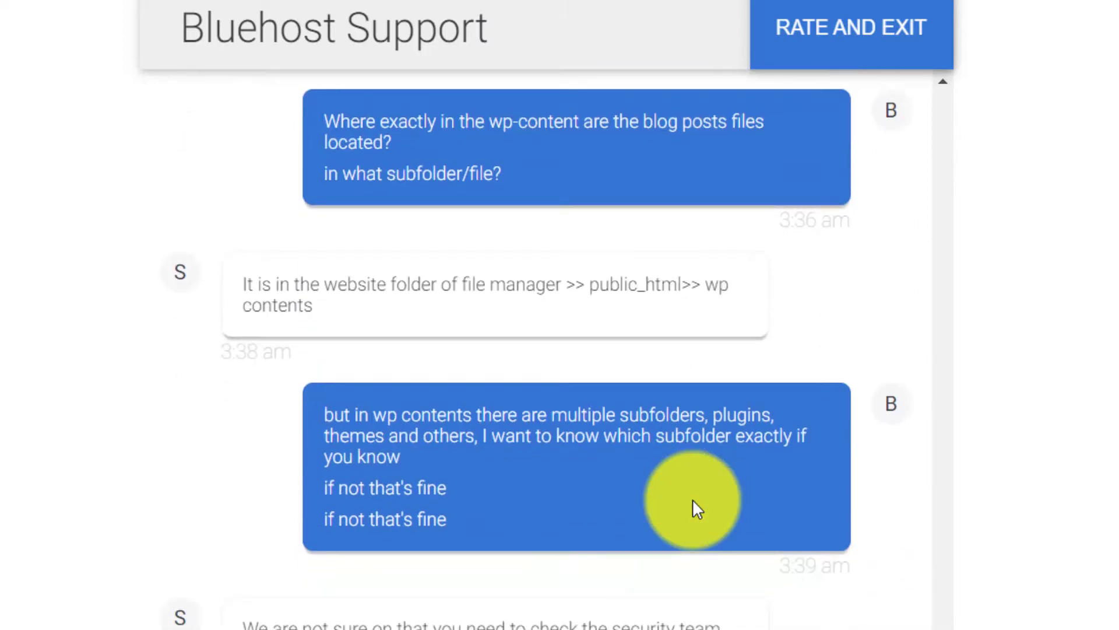
{"action": "scroll", "coordinate": [693, 499], "scroll_direction": "down", "scroll_amount": 6}
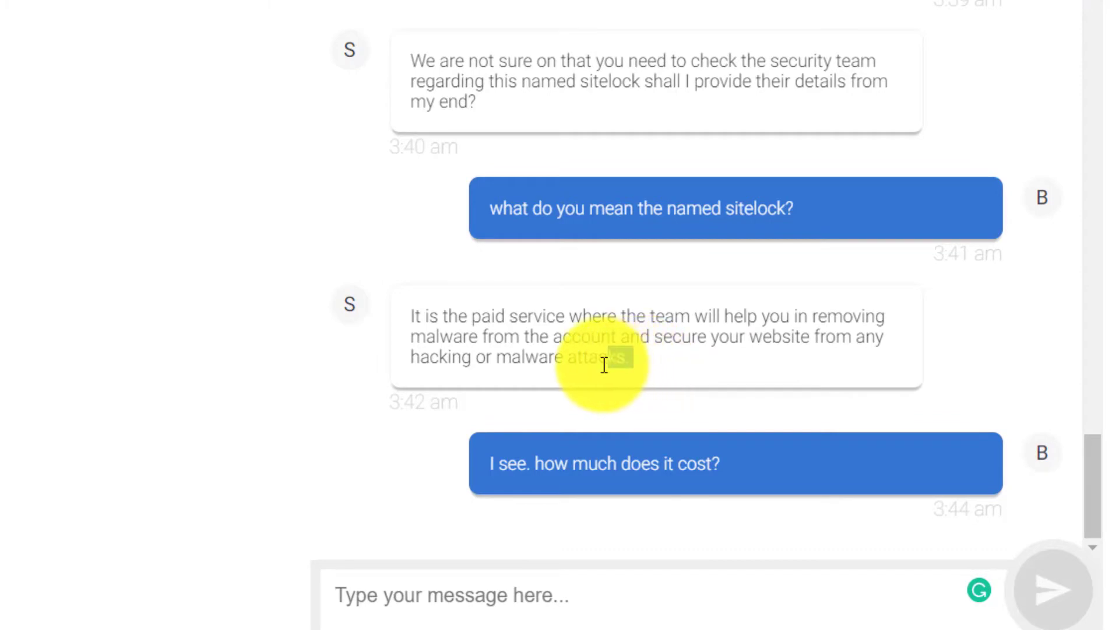
{"action": "left_click_drag", "start_coordinate": [592, 364], "coordinate": [422, 328]}
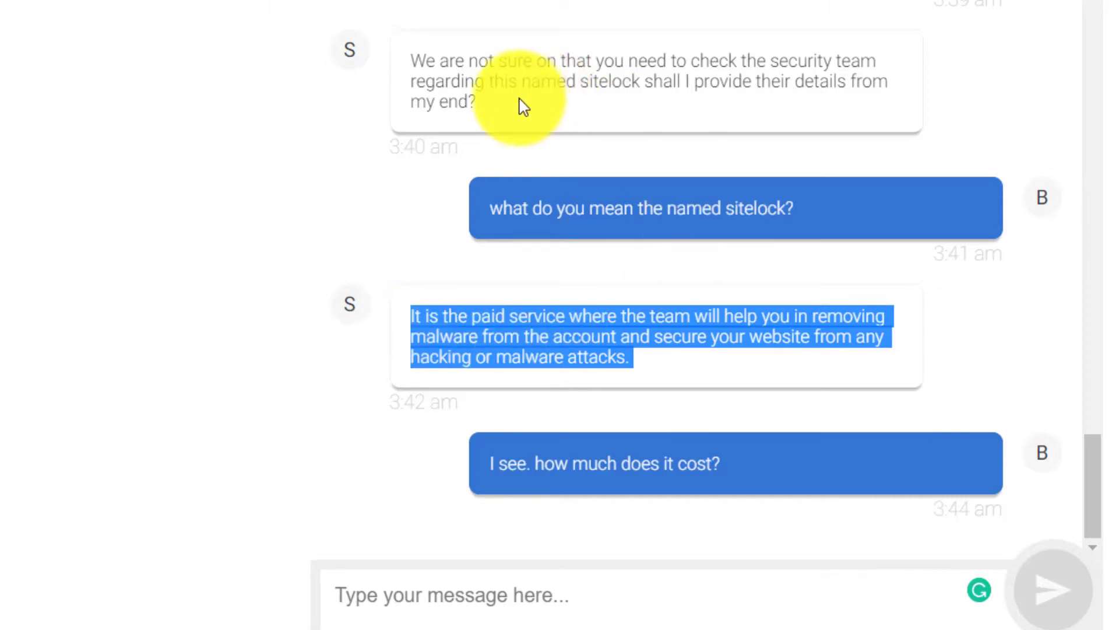
{"action": "left_click", "coordinate": [501, 111]}
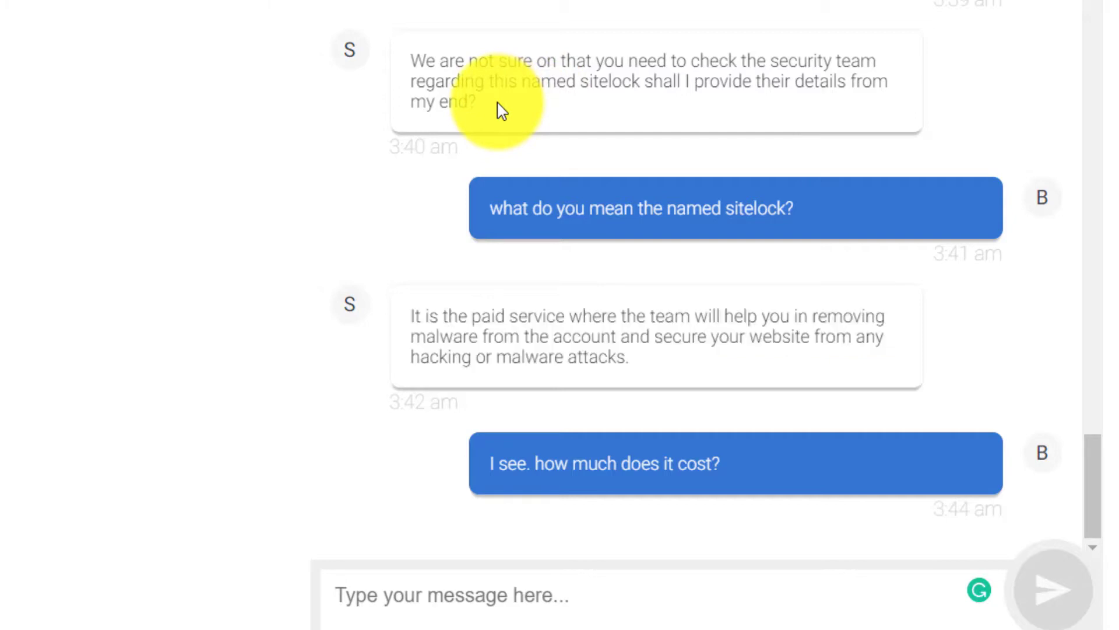
{"action": "left_click_drag", "start_coordinate": [502, 110], "coordinate": [418, 71]}
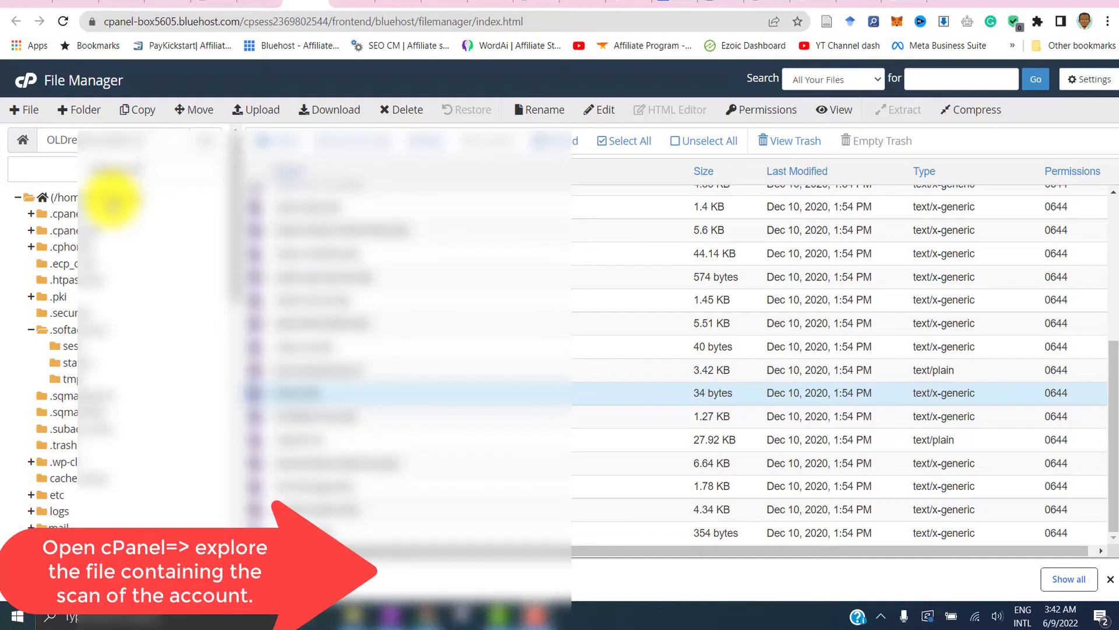
In the home directory, bring up the file actions for scanreport.txt.1654727502.
{"action": "left_click", "coordinate": [112, 200]}
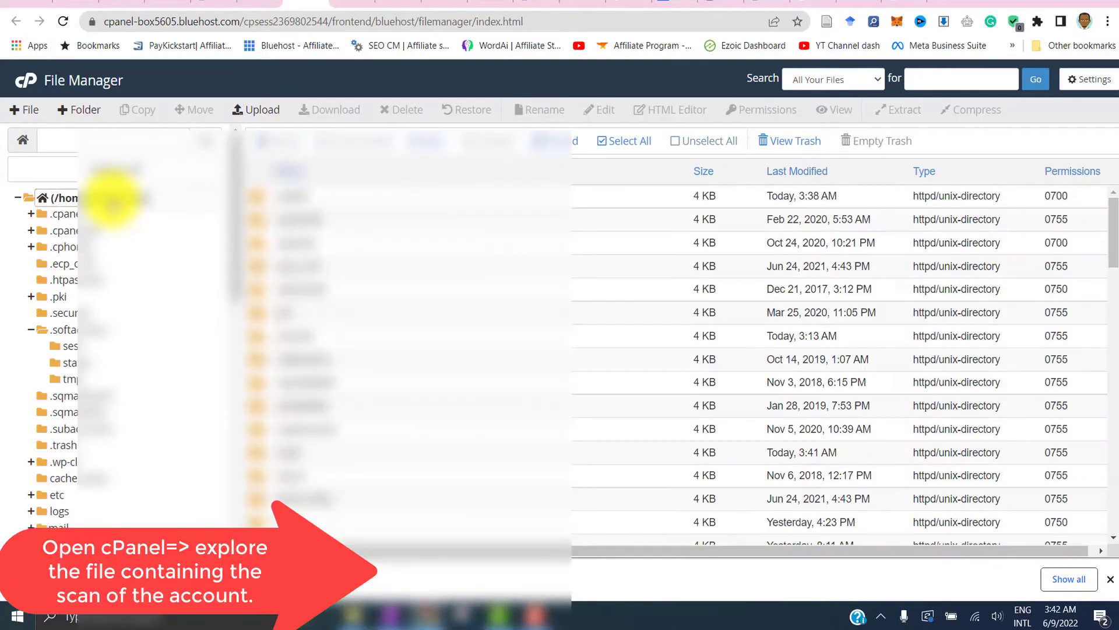
{"action": "scroll", "coordinate": [519, 356], "scroll_direction": "down", "scroll_amount": 5}
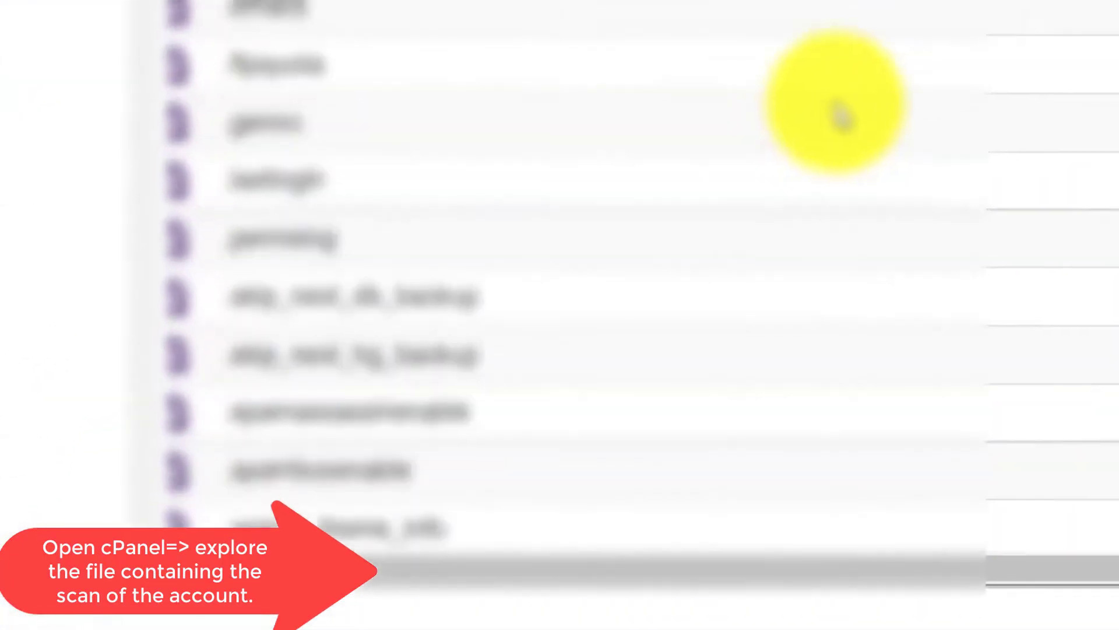
{"action": "scroll", "coordinate": [839, 114], "scroll_direction": "down", "scroll_amount": 10}
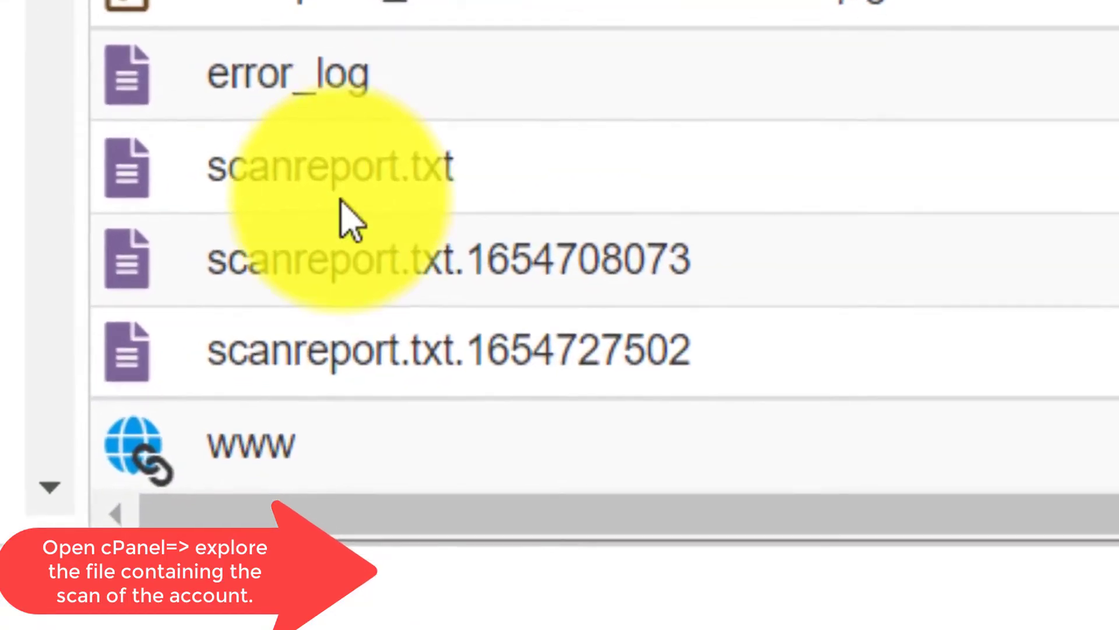
{"action": "left_click", "coordinate": [322, 232]}
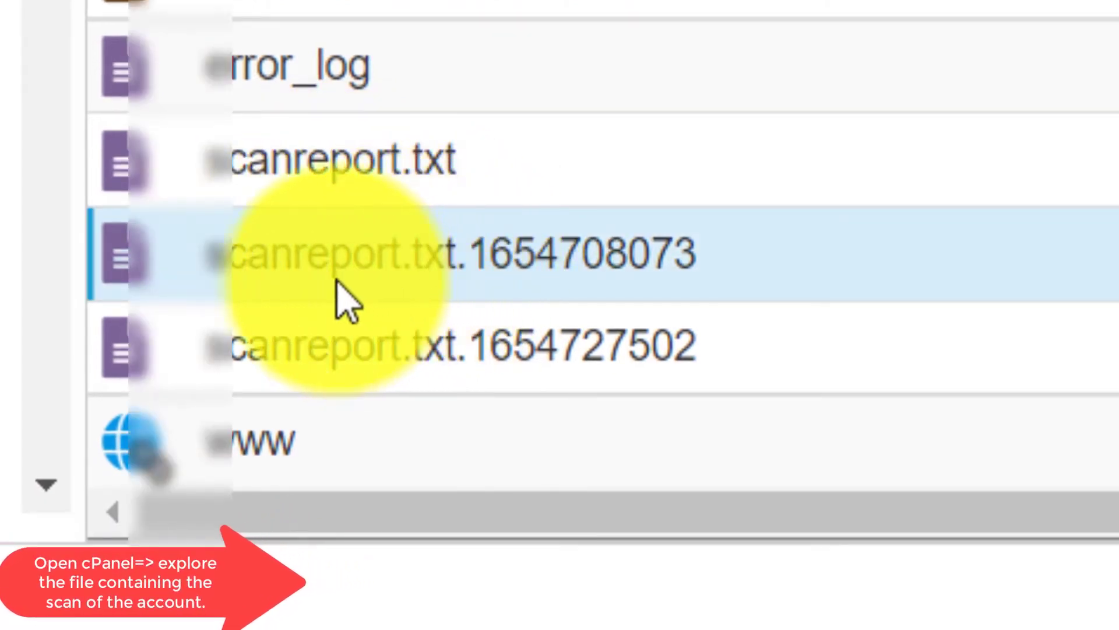
{"action": "left_click", "coordinate": [395, 338]}
{"action": "right_click", "coordinate": [395, 338]}
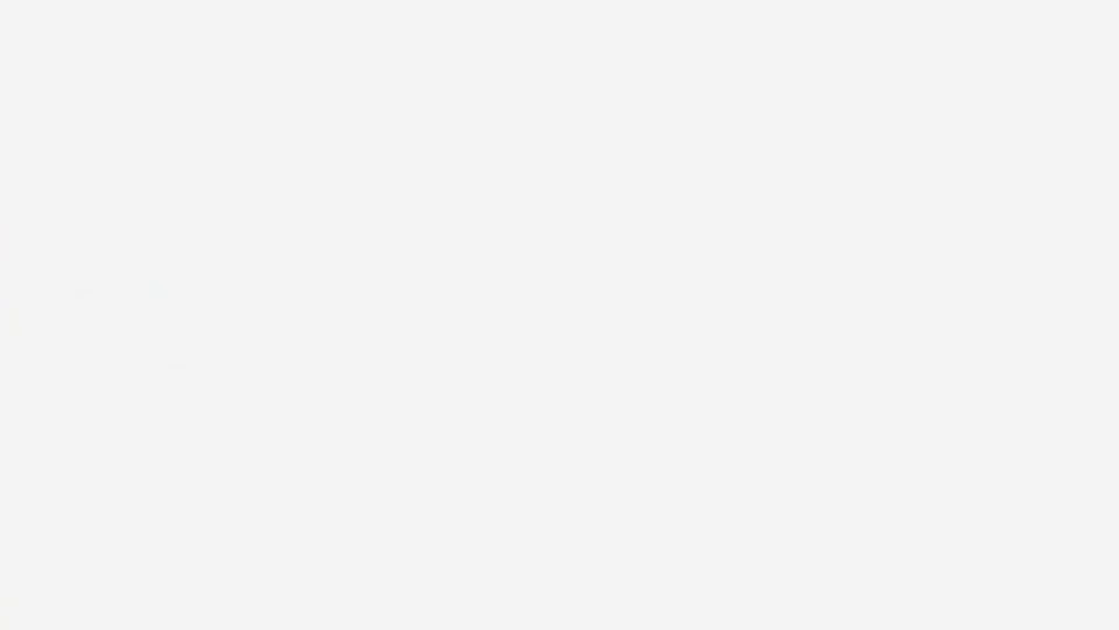
Highlight the flagged .htaccess paths in the ur-logs, content-digest/off, module-loaded/rewrite and server-signature/on results.
{"action": "scroll", "coordinate": [560, 314], "scroll_direction": "down", "scroll_amount": 15}
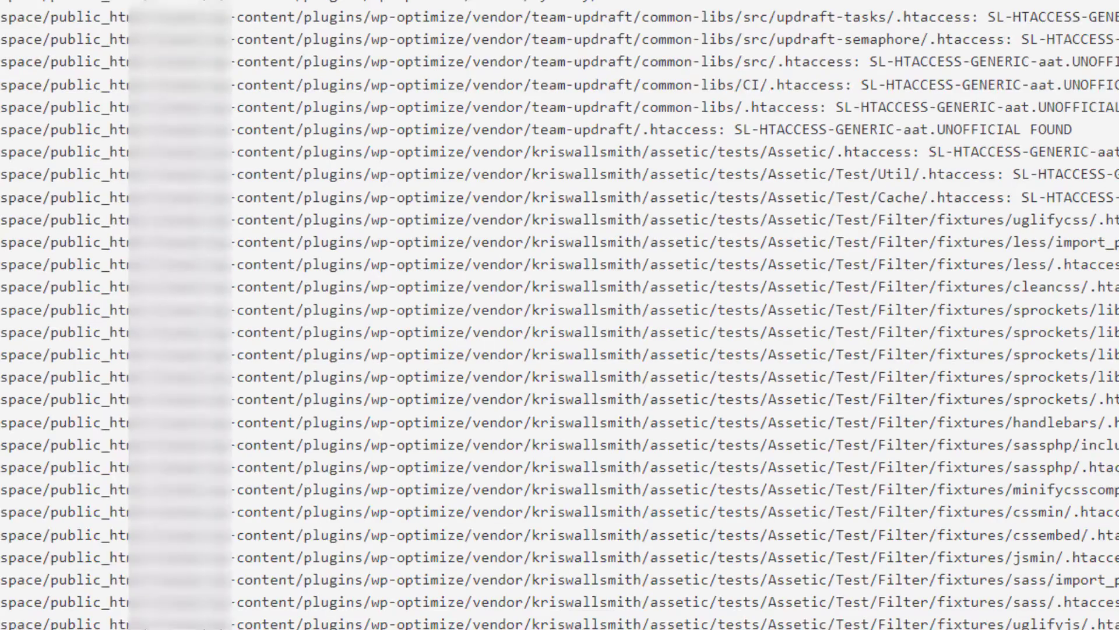
{"action": "scroll", "coordinate": [560, 315], "scroll_direction": "down", "scroll_amount": 20}
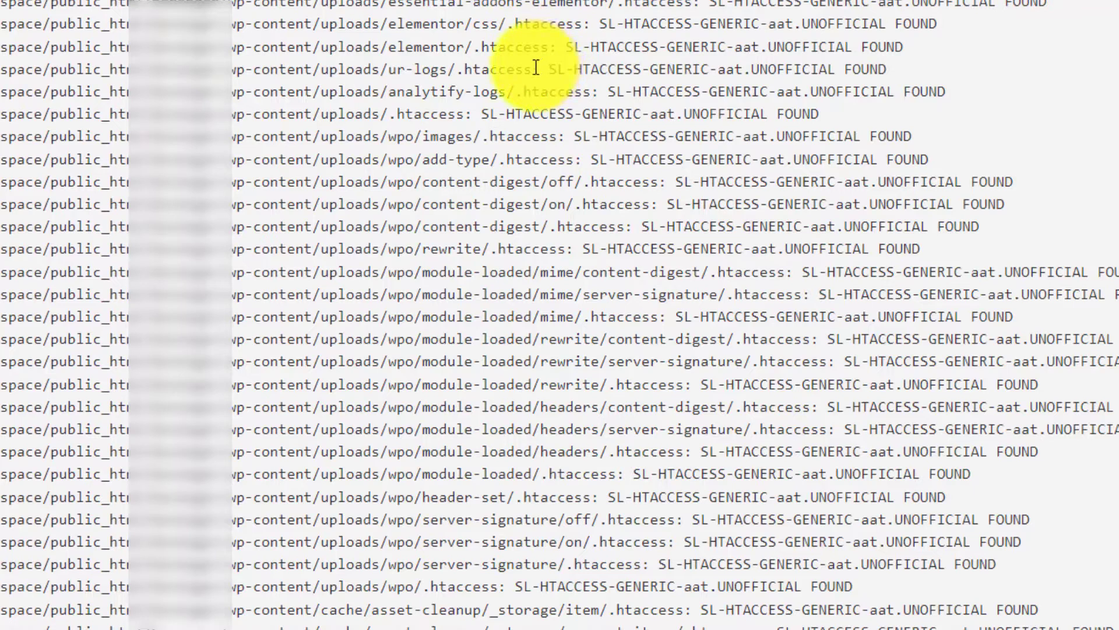
{"action": "double_click", "coordinate": [525, 69]}
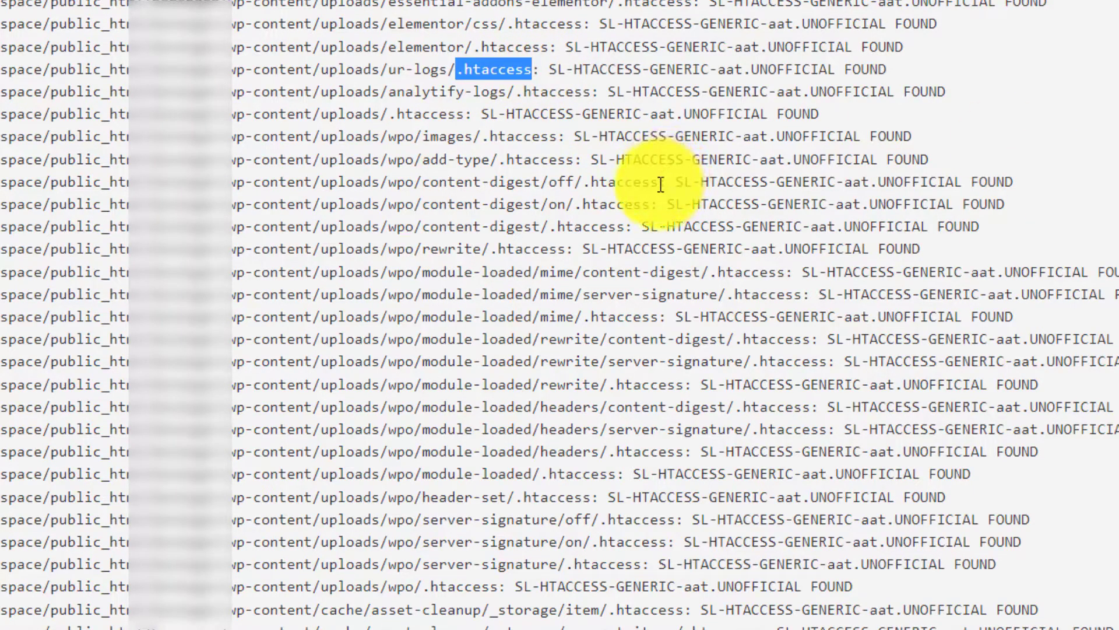
{"action": "left_click_drag", "start_coordinate": [660, 184], "coordinate": [589, 185]}
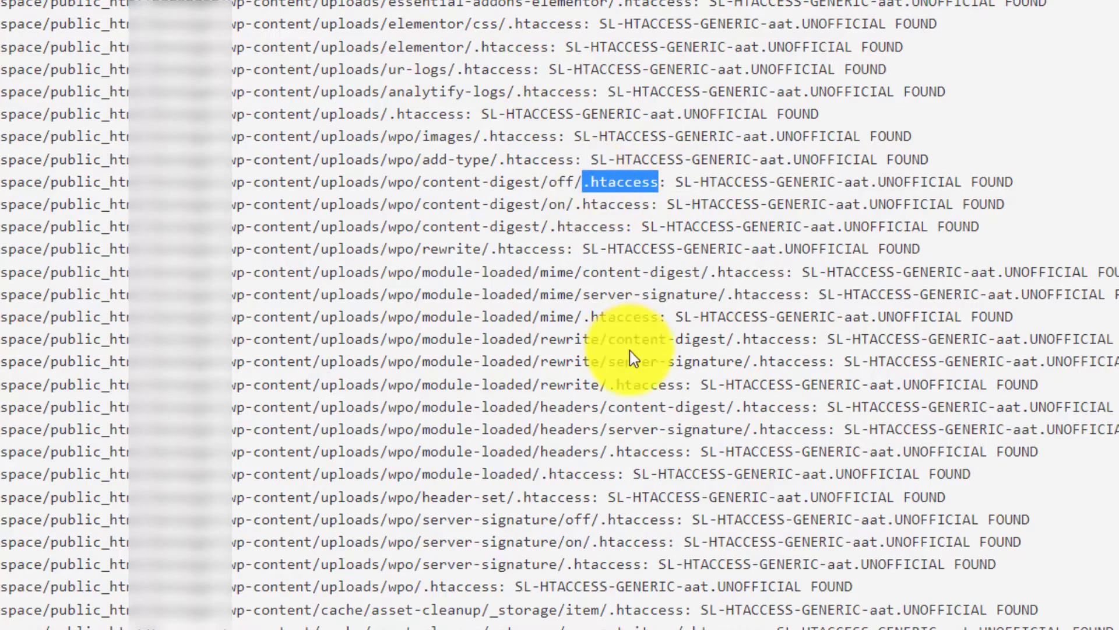
{"action": "left_click_drag", "start_coordinate": [684, 388], "coordinate": [614, 390]}
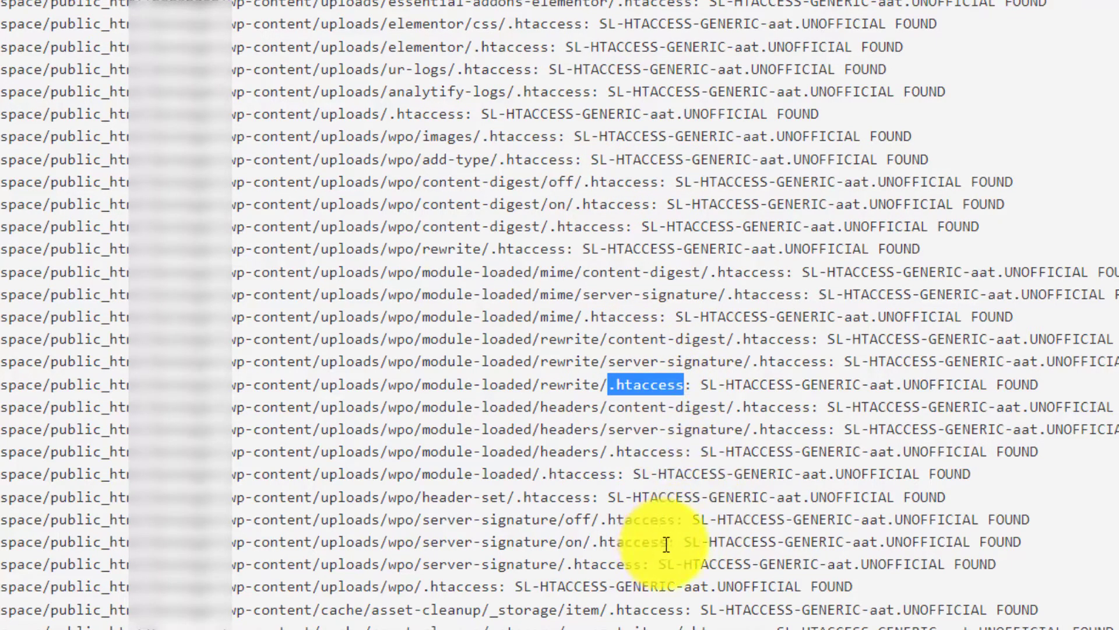
{"action": "left_click_drag", "start_coordinate": [667, 545], "coordinate": [592, 547]}
Scroll through the remaining flagged .htaccess entries in jetpack, wordpress-seo, alids and SimplePie.
{"action": "scroll", "coordinate": [559, 315], "scroll_direction": "down", "scroll_amount": 20}
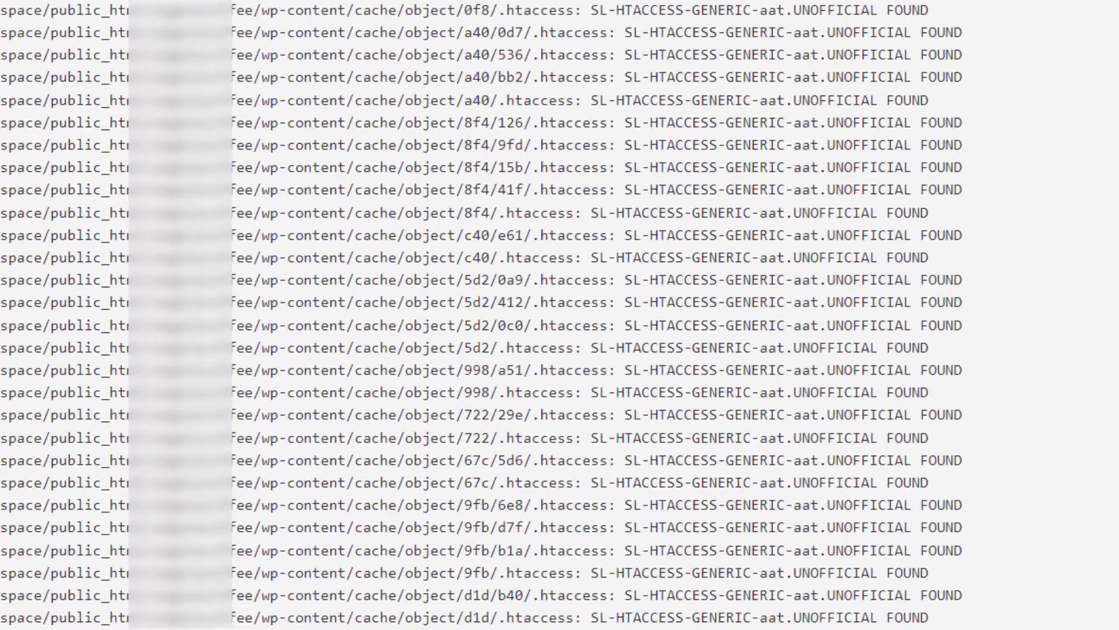
{"action": "scroll", "coordinate": [481, 315], "scroll_direction": "down", "scroll_amount": 20}
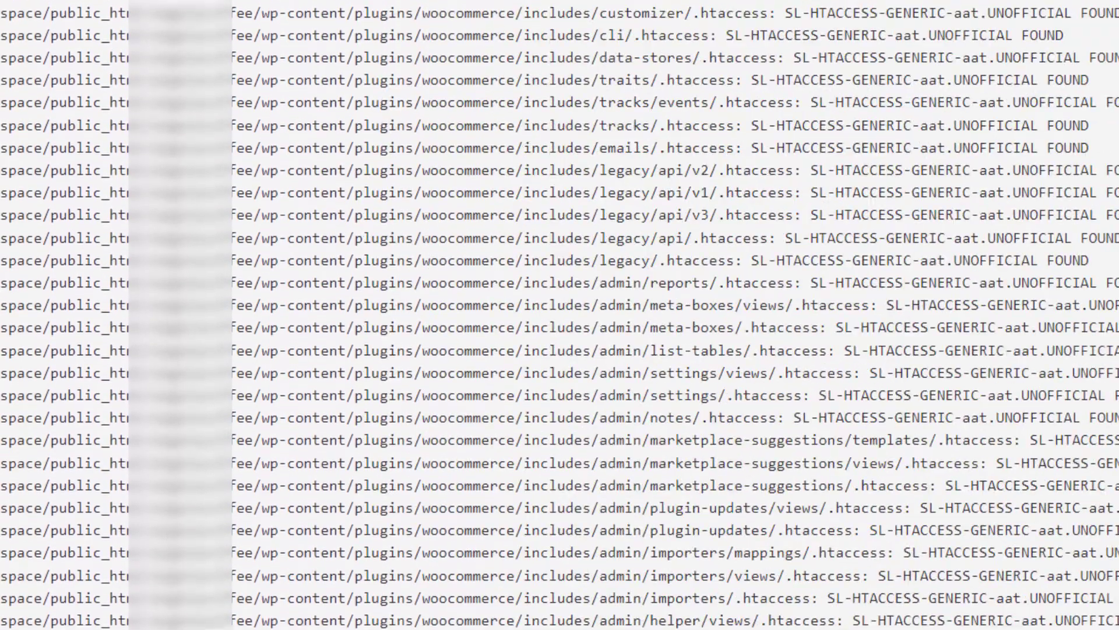
{"action": "scroll", "coordinate": [559, 315], "scroll_direction": "down", "scroll_amount": 20}
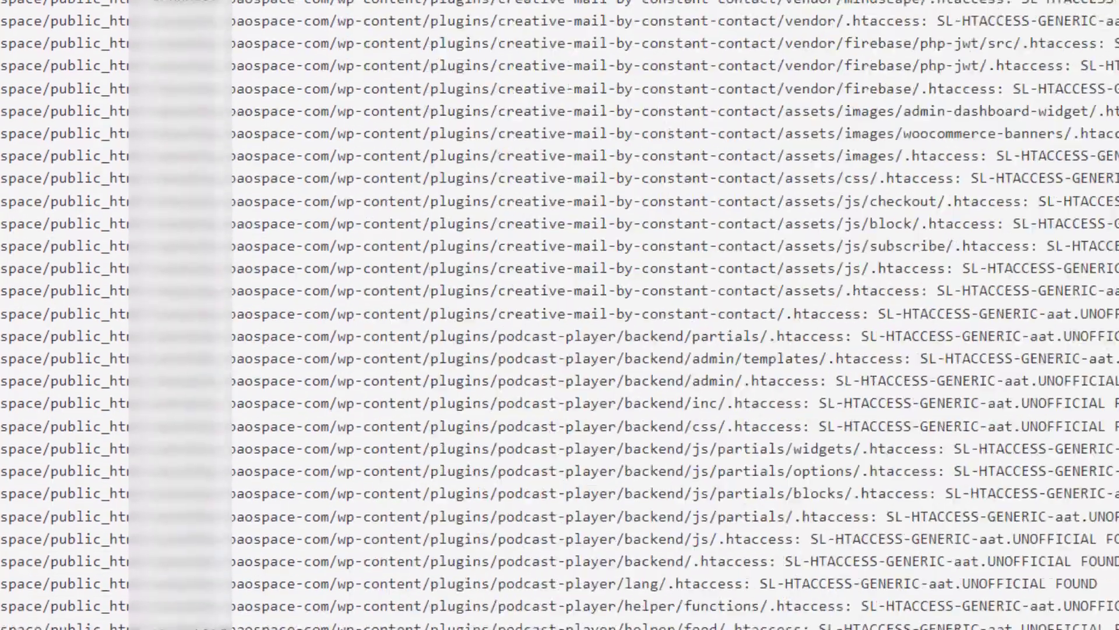
{"action": "scroll", "coordinate": [559, 314], "scroll_direction": "down", "scroll_amount": 15}
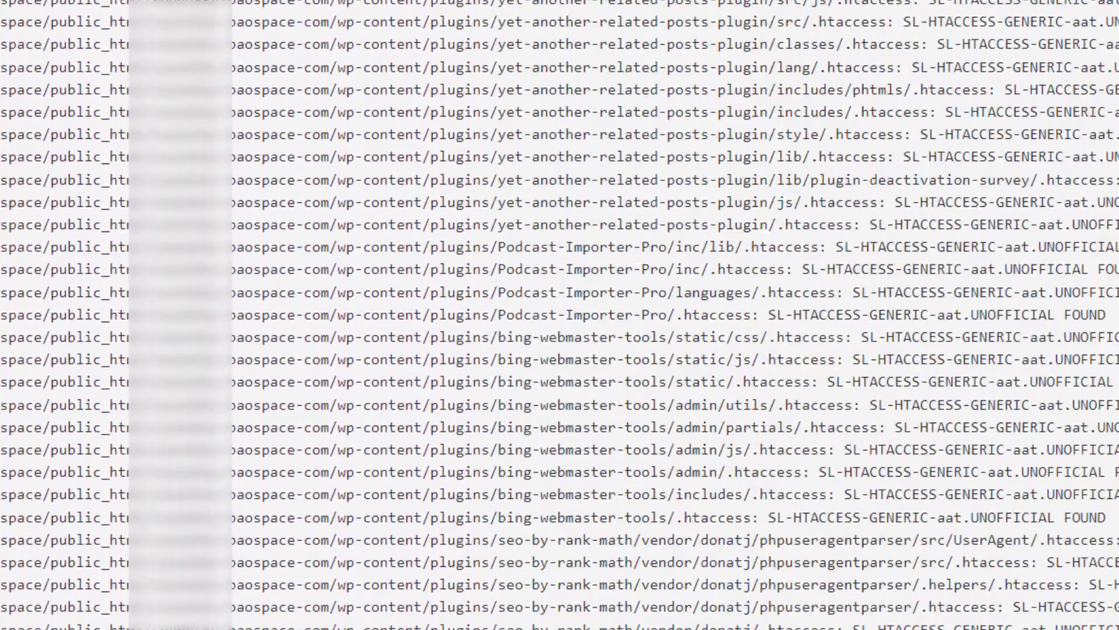
{"action": "scroll", "coordinate": [559, 315], "scroll_direction": "down", "scroll_amount": 20}
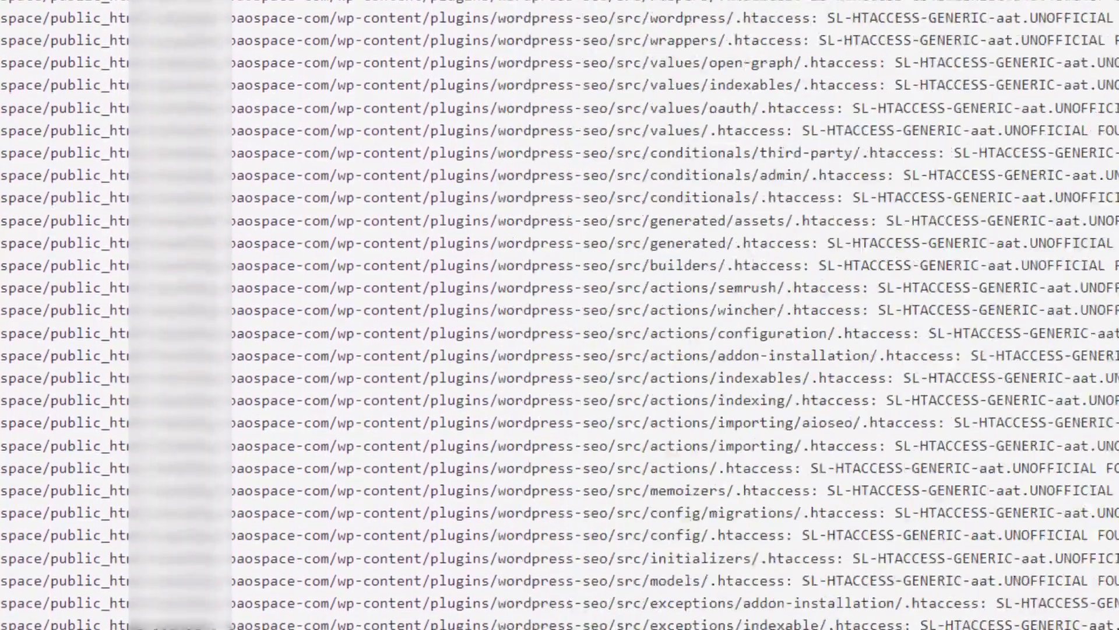
{"action": "scroll", "coordinate": [559, 315], "scroll_direction": "down", "scroll_amount": 20}
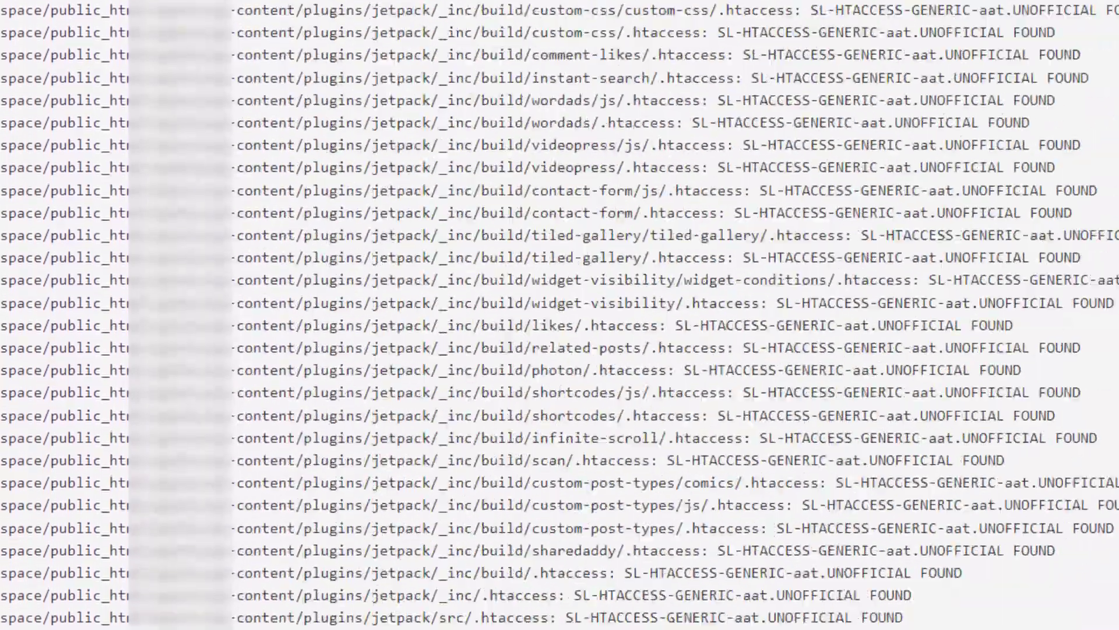
{"action": "scroll", "coordinate": [560, 315], "scroll_direction": "down", "scroll_amount": 20}
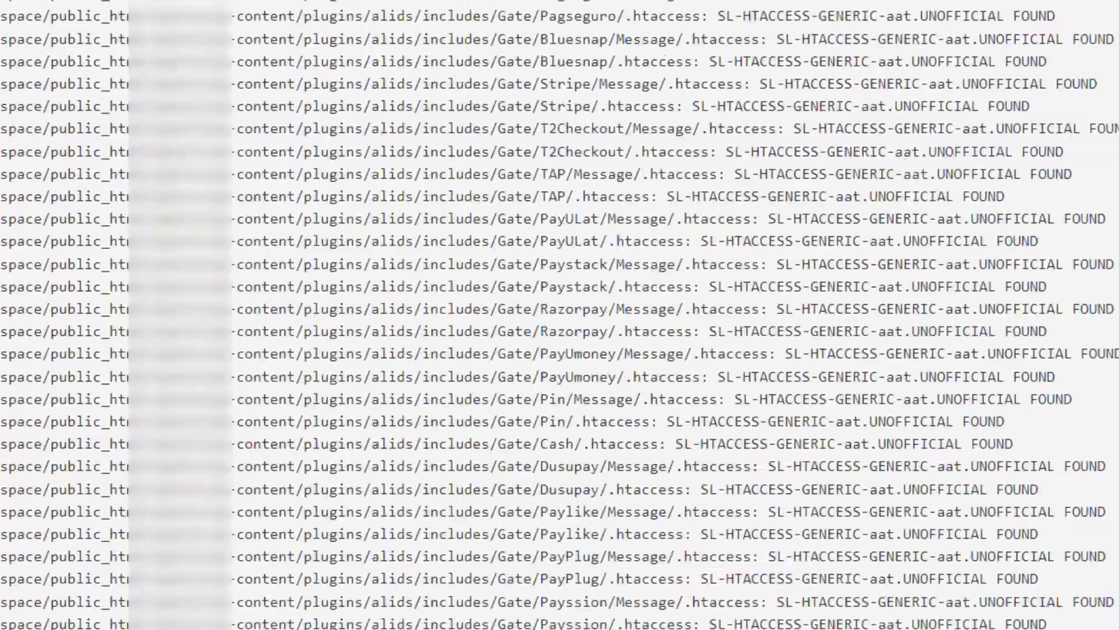
{"action": "scroll", "coordinate": [559, 315], "scroll_direction": "down", "scroll_amount": 20}
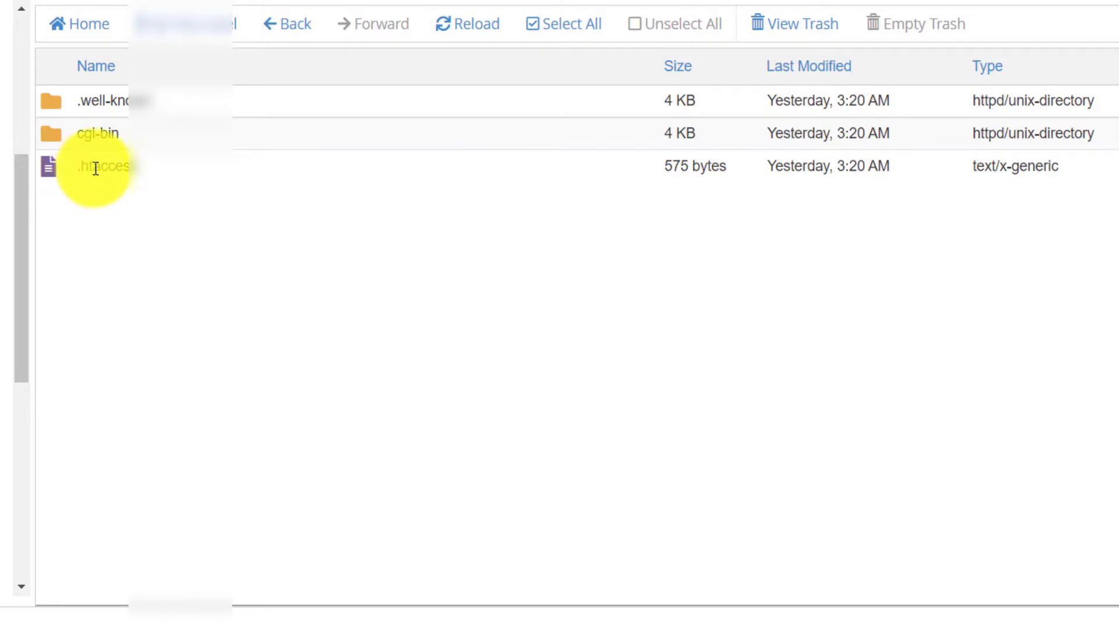
Check the .htaccess files inside the .well-known and acme-challenge folders.
{"action": "left_click", "coordinate": [96, 168]}
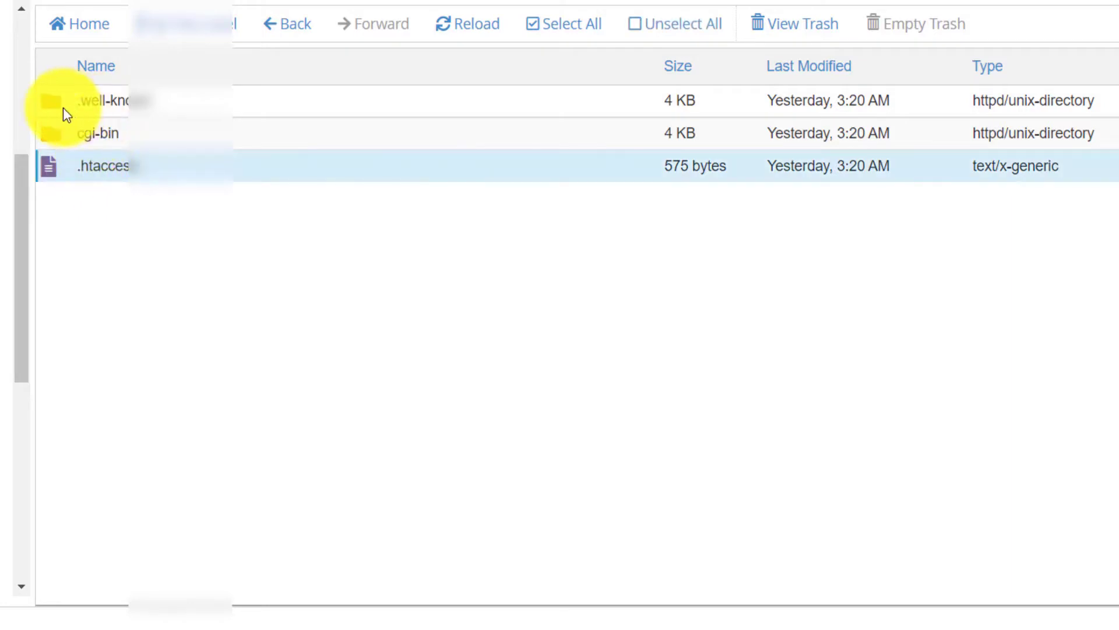
{"action": "double_click", "coordinate": [57, 107]}
{"action": "left_click", "coordinate": [63, 140]}
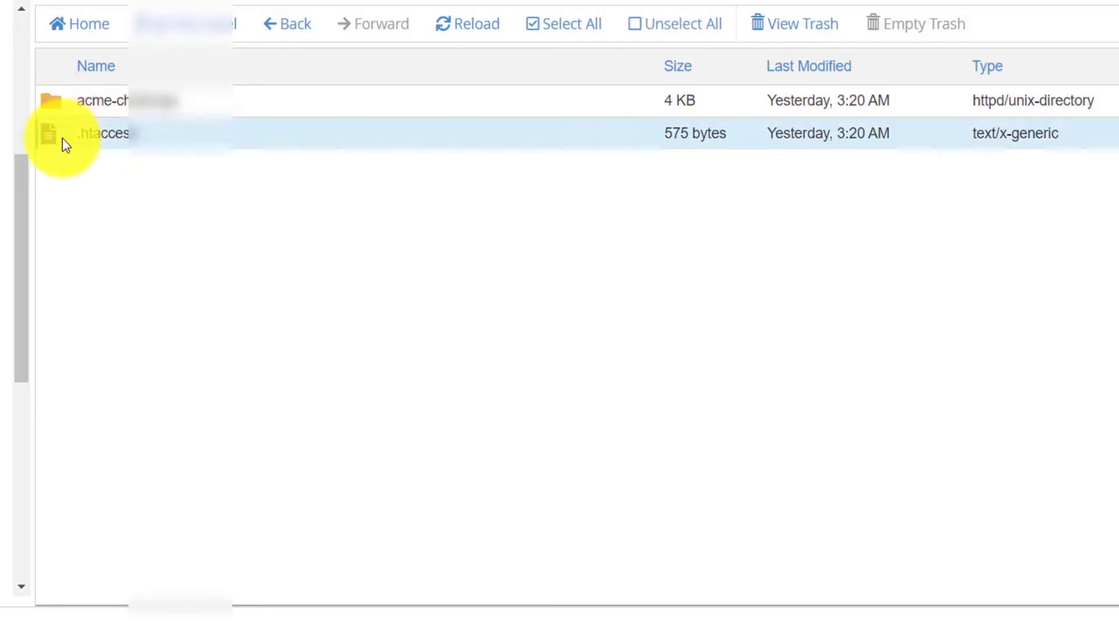
{"action": "double_click", "coordinate": [65, 100]}
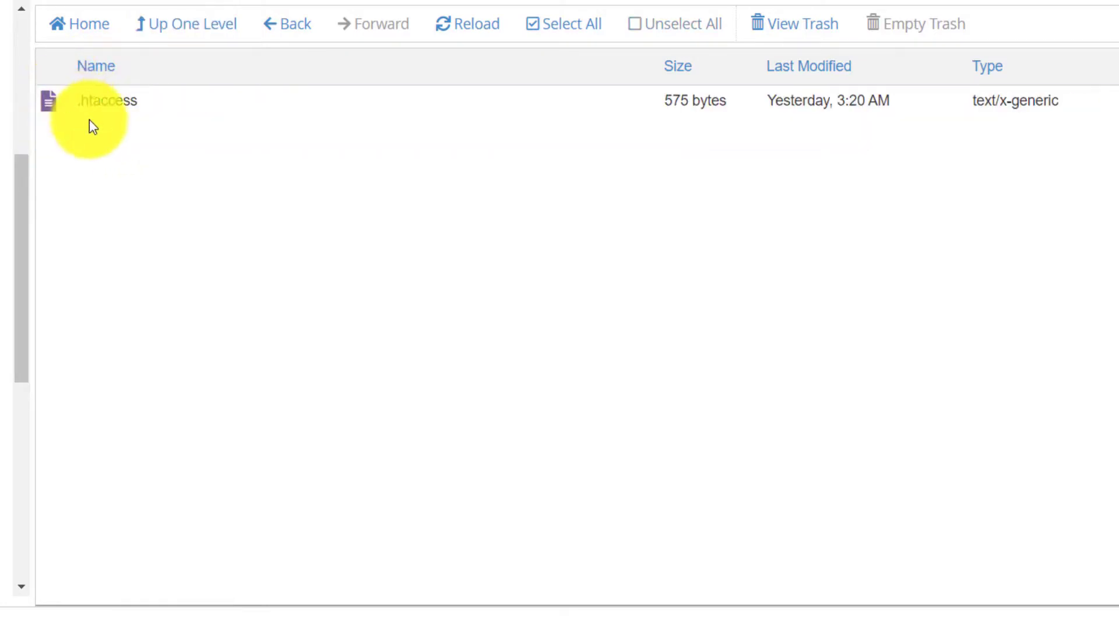
{"action": "left_click", "coordinate": [89, 100]}
Back in wp-content, check the .htaccess in mu-plugins, then open the uploads folder.
{"action": "left_click", "coordinate": [192, 26]}
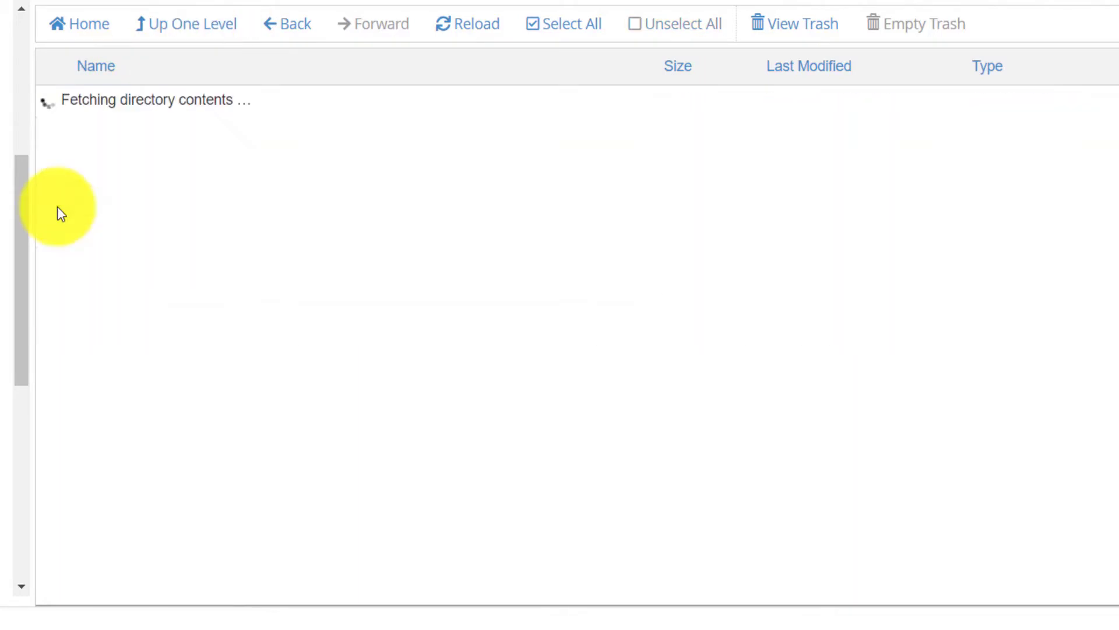
{"action": "left_click", "coordinate": [190, 14]}
{"action": "double_click", "coordinate": [49, 130]}
{"action": "left_click", "coordinate": [45, 103]}
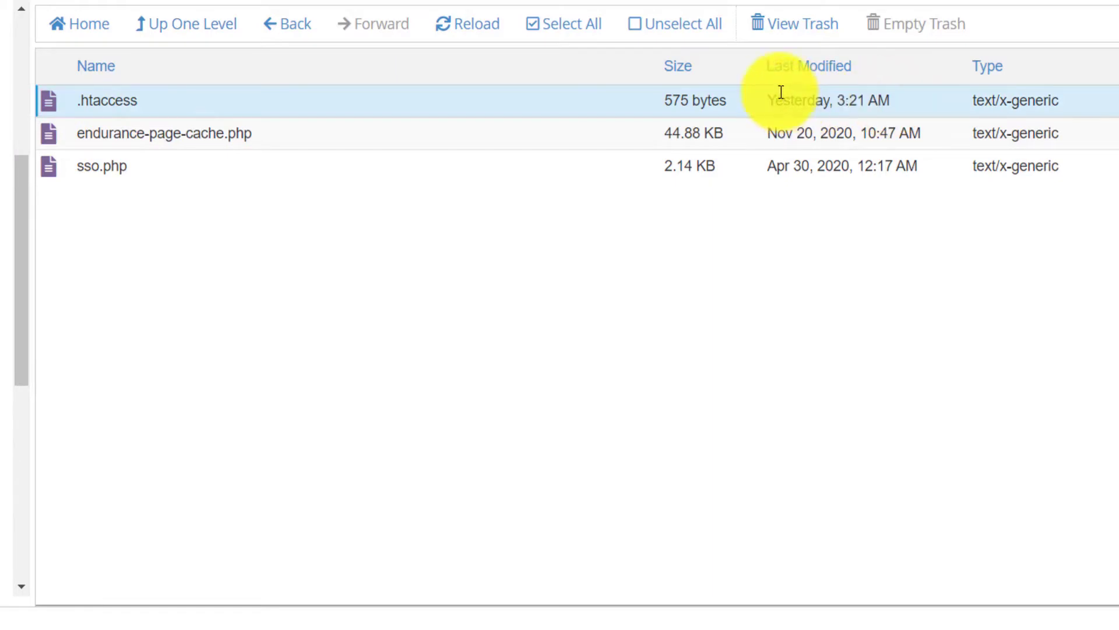
{"action": "left_click", "coordinate": [151, 26]}
{"action": "double_click", "coordinate": [53, 256]}
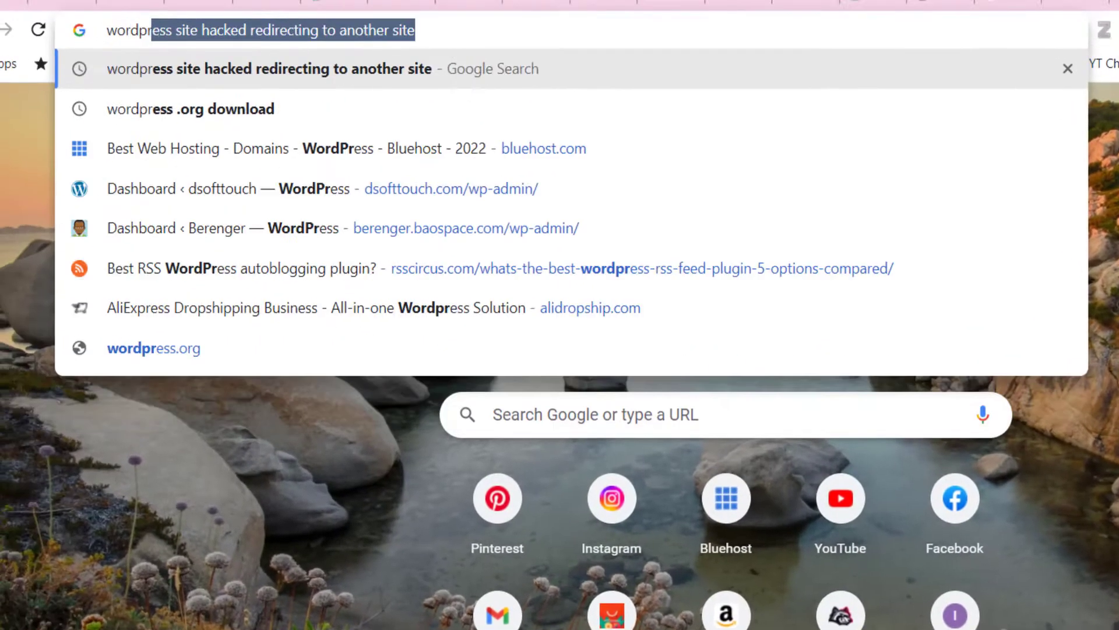
Search Google for 'wordpress.org download'.
{"action": "type", "text": " download"}
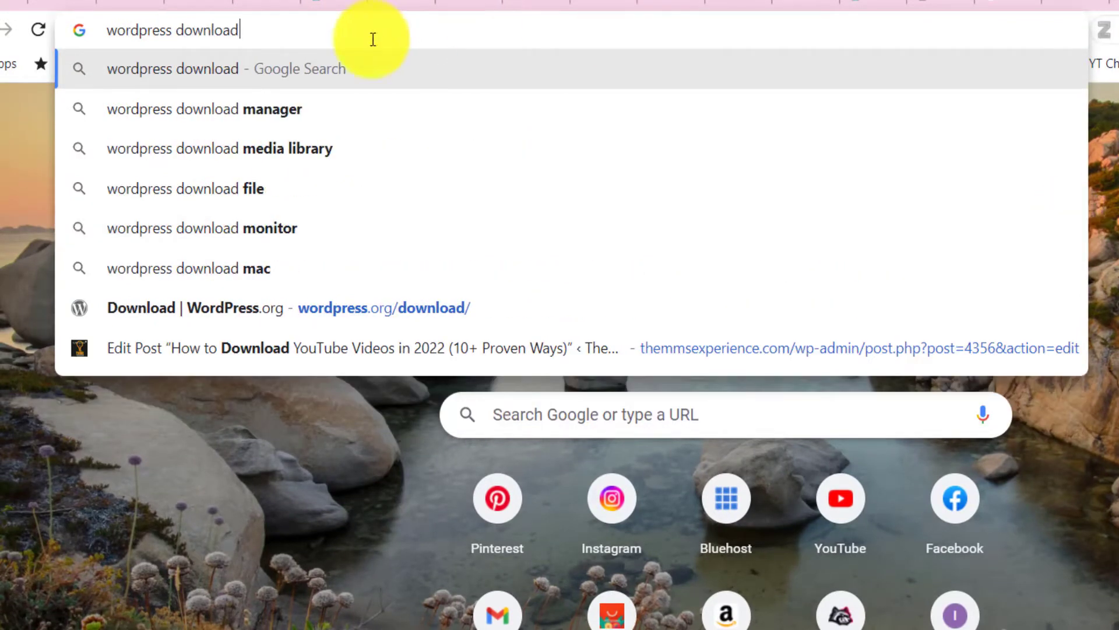
{"action": "left_click", "coordinate": [177, 30]}
{"action": "key", "text": "BackSpace"}
{"action": "type", "text": ".org"}
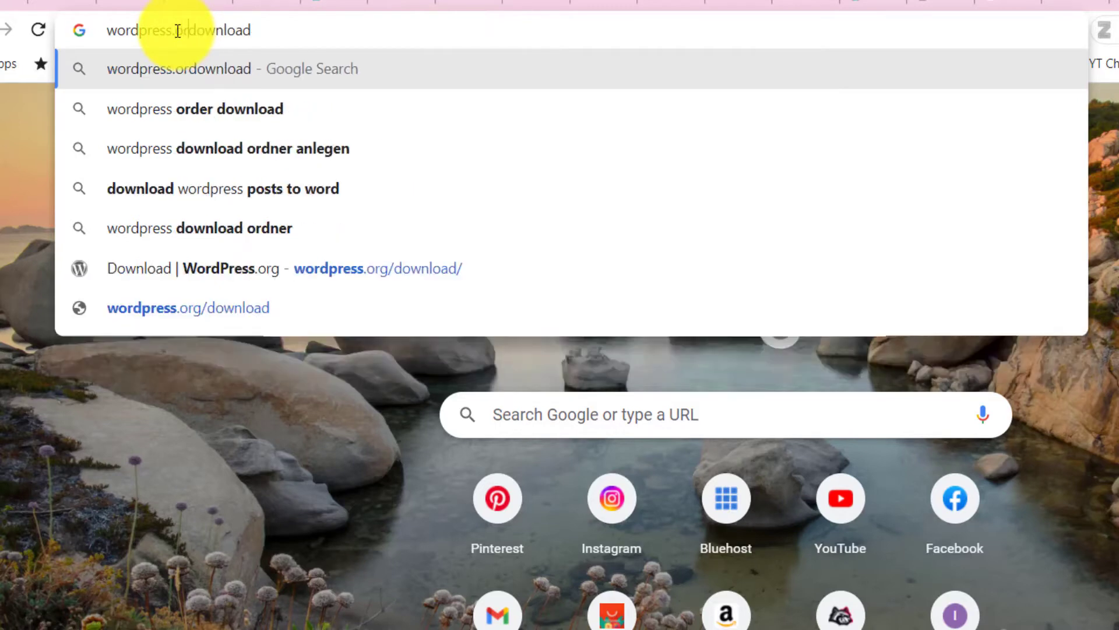
{"action": "key", "text": "Return"}
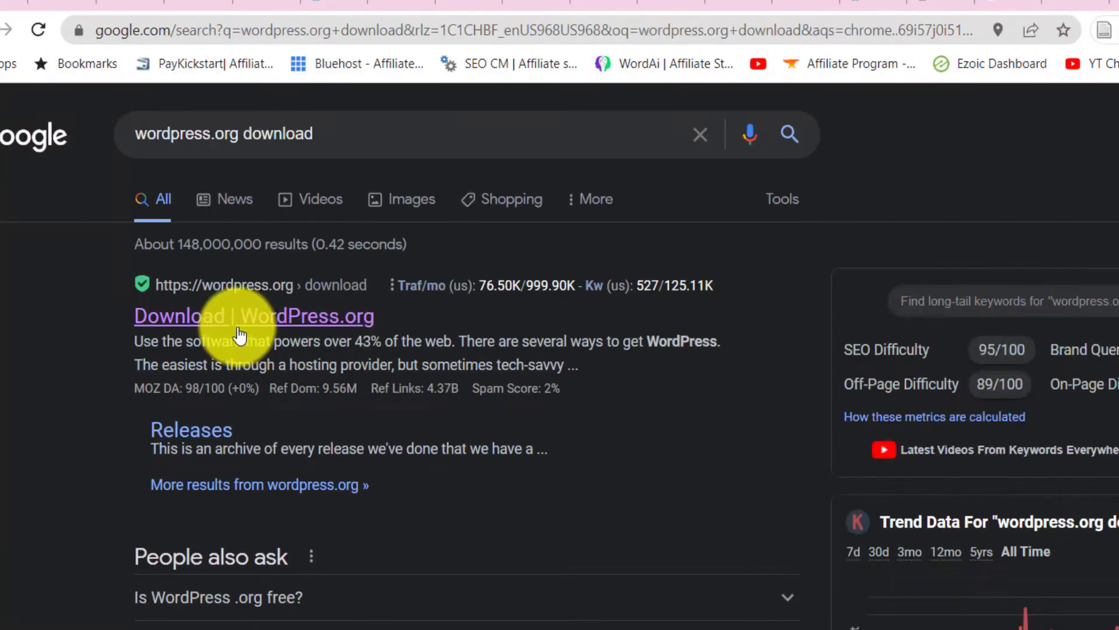
Download the WordPress 5.9.1 zip from the WordPress.org Releases page.
{"action": "left_click", "coordinate": [198, 442]}
{"action": "scroll", "coordinate": [769, 483], "scroll_direction": "down", "scroll_amount": 5}
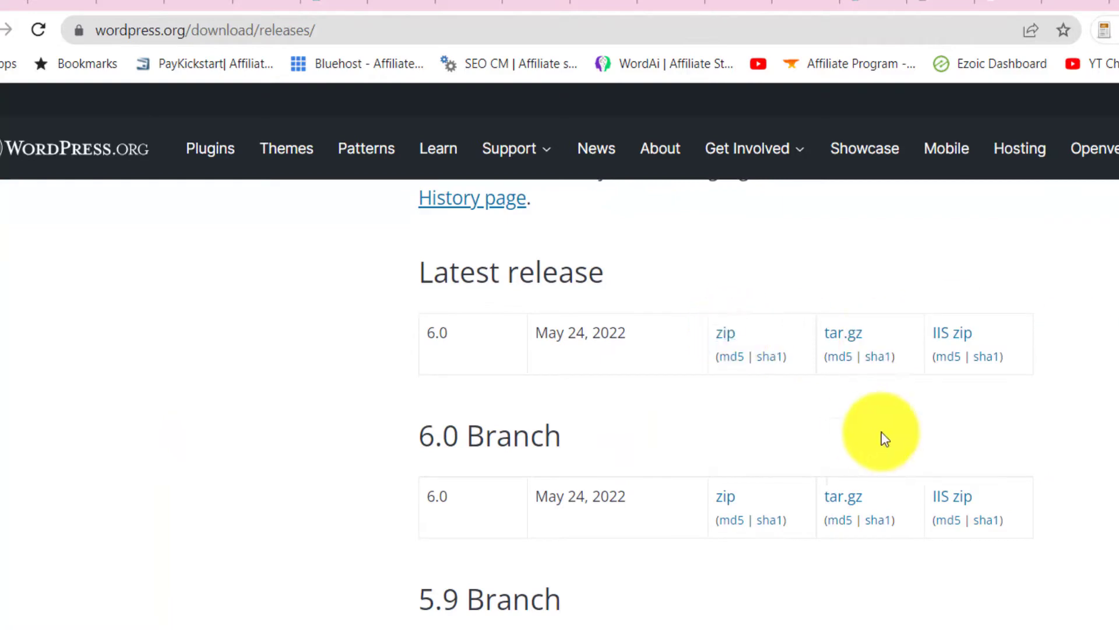
{"action": "scroll", "coordinate": [1099, 545], "scroll_direction": "down", "scroll_amount": 8}
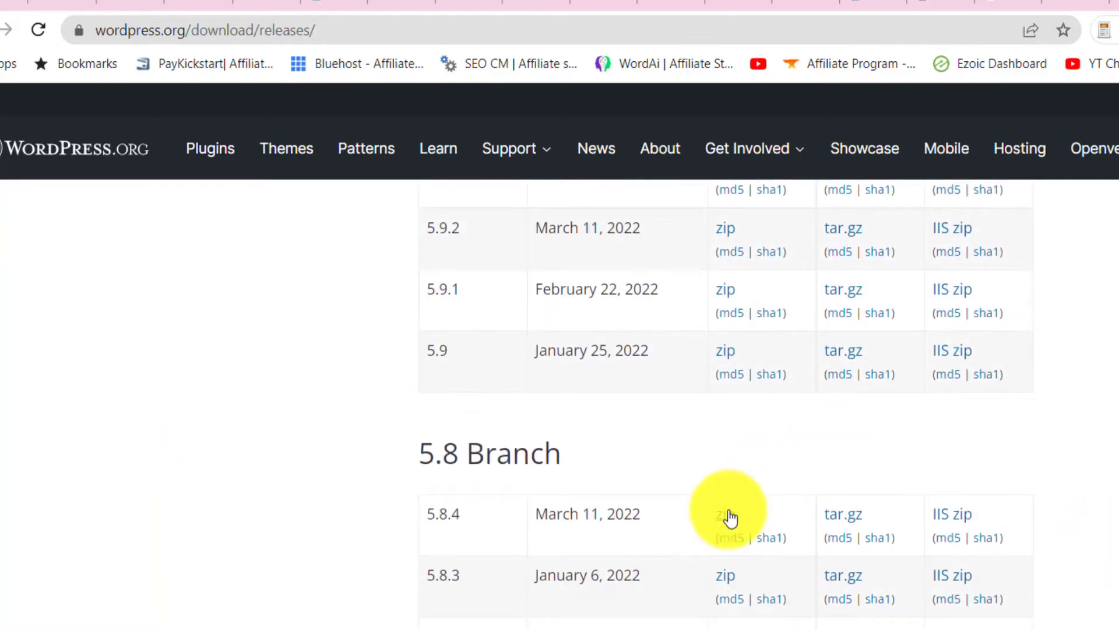
{"action": "scroll", "coordinate": [743, 383], "scroll_direction": "up", "scroll_amount": 1}
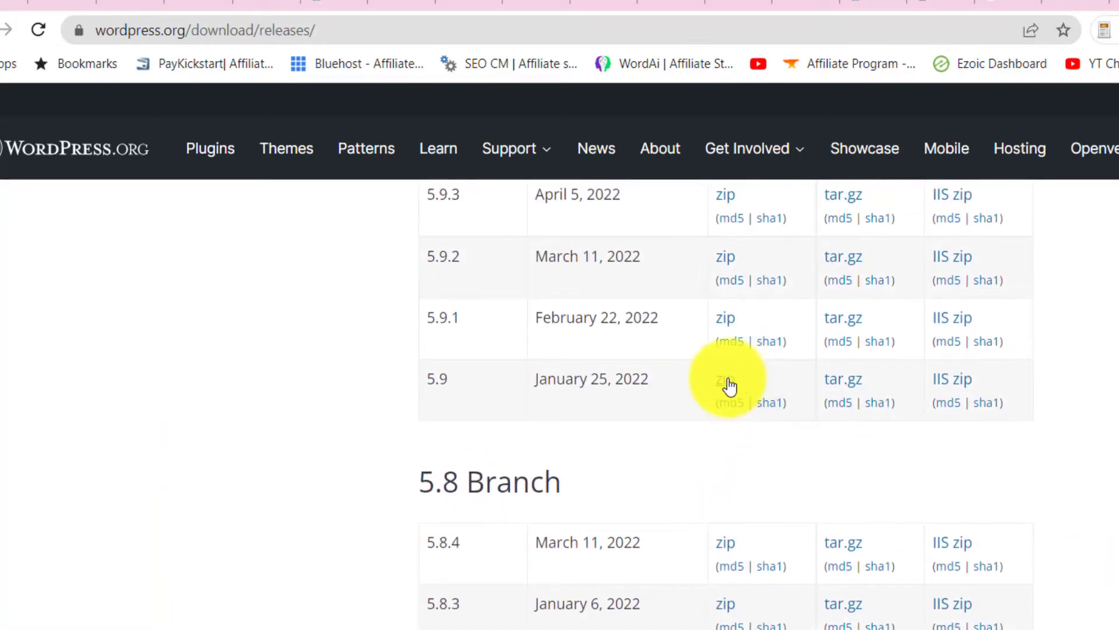
{"action": "scroll", "coordinate": [730, 386], "scroll_direction": "up", "scroll_amount": 8}
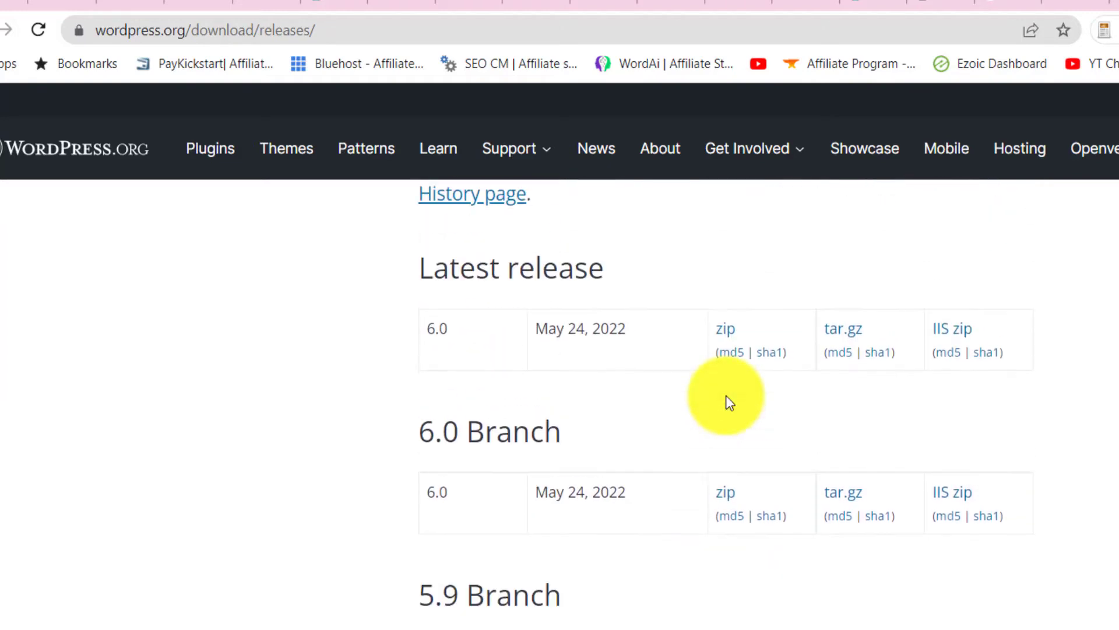
{"action": "scroll", "coordinate": [797, 348], "scroll_direction": "down", "scroll_amount": 5}
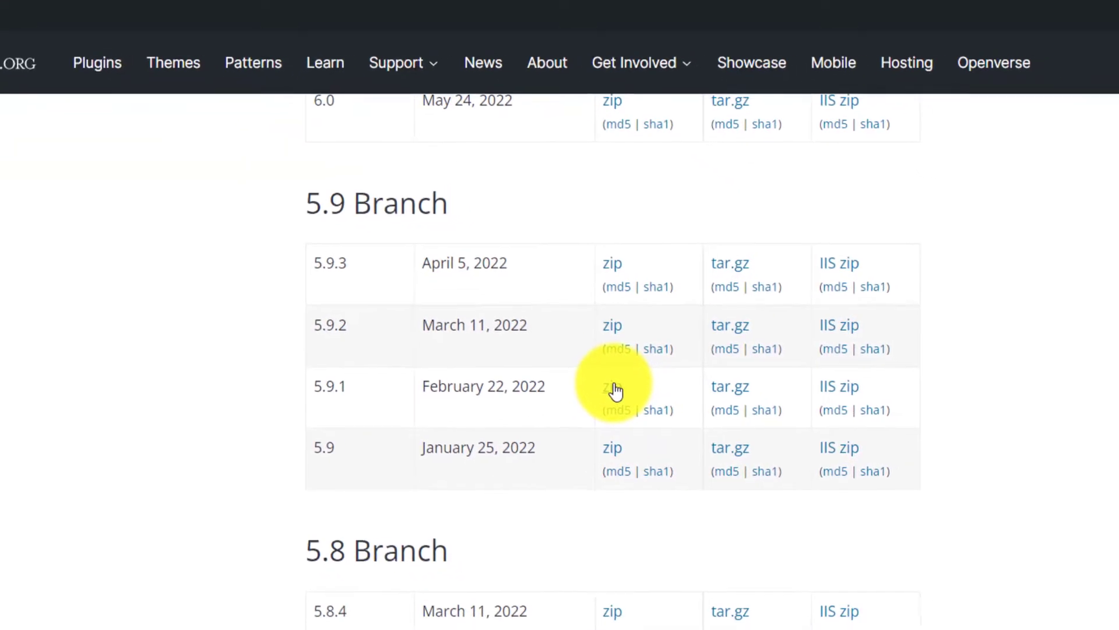
{"action": "left_click", "coordinate": [636, 381]}
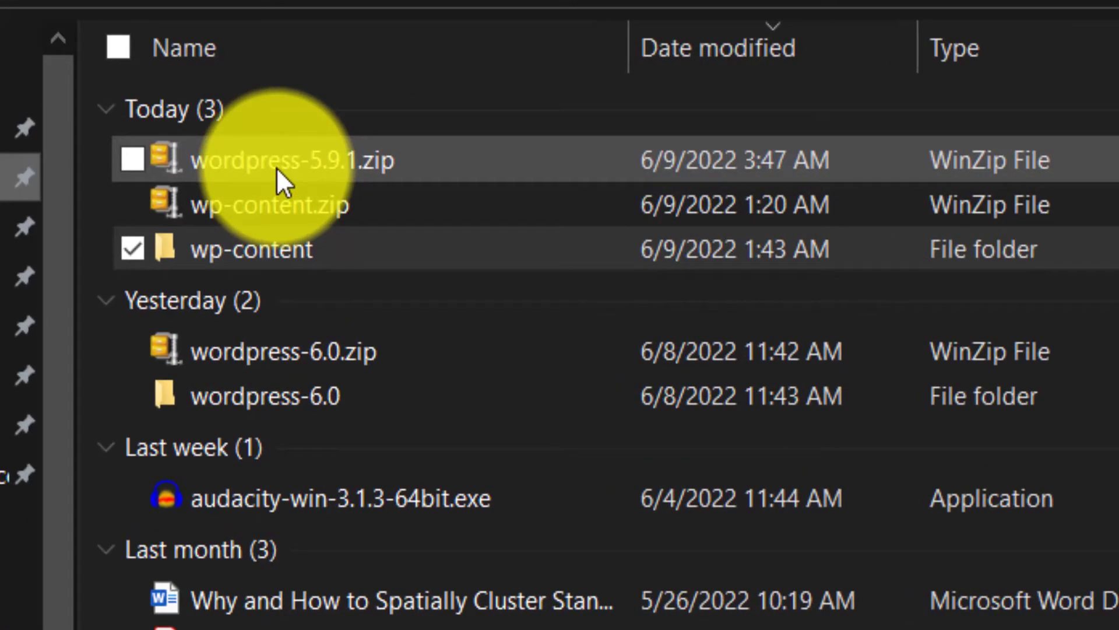
Extract wordpress-5.9.1.zip into the Downloads folder with WinZip.
{"action": "left_click", "coordinate": [276, 167]}
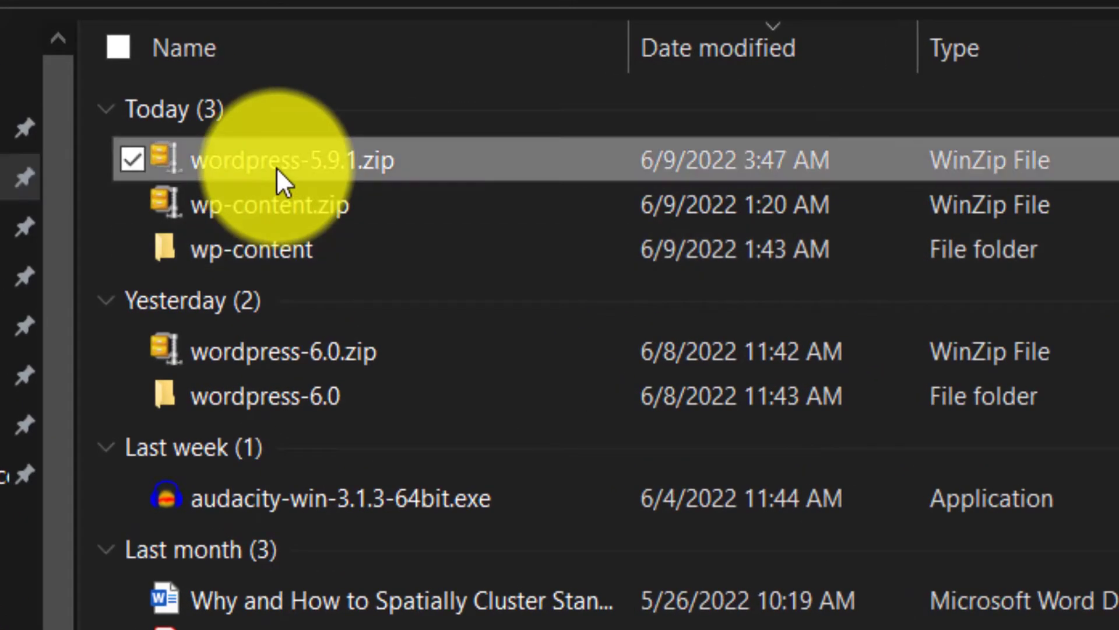
{"action": "right_click", "coordinate": [276, 167]}
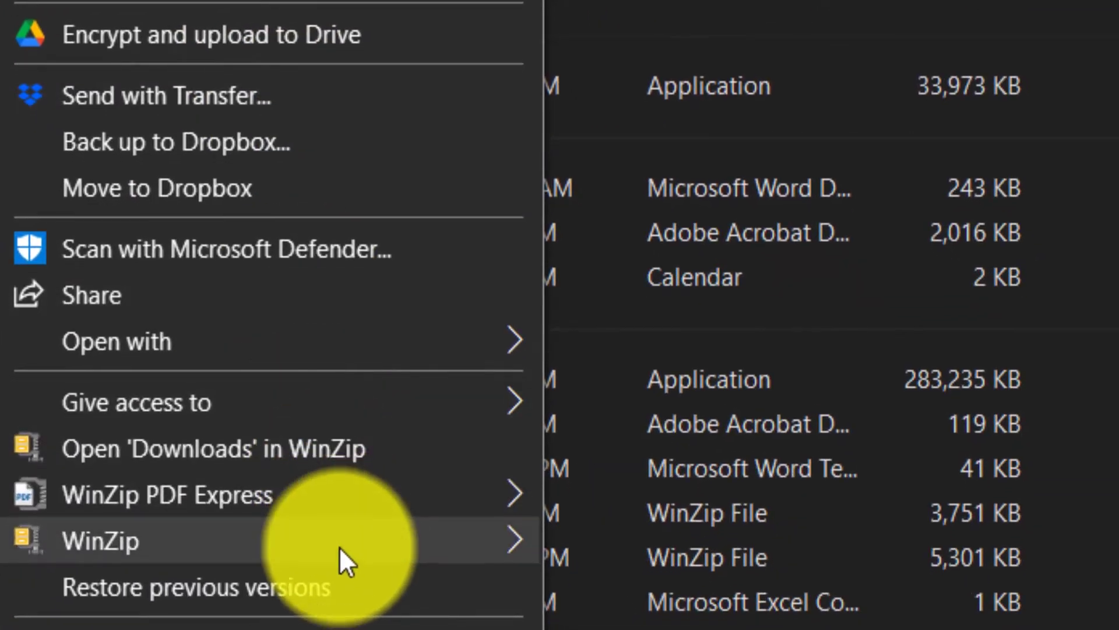
{"action": "mouse_move", "coordinate": [339, 547]}
{"action": "left_click", "coordinate": [793, 478]}
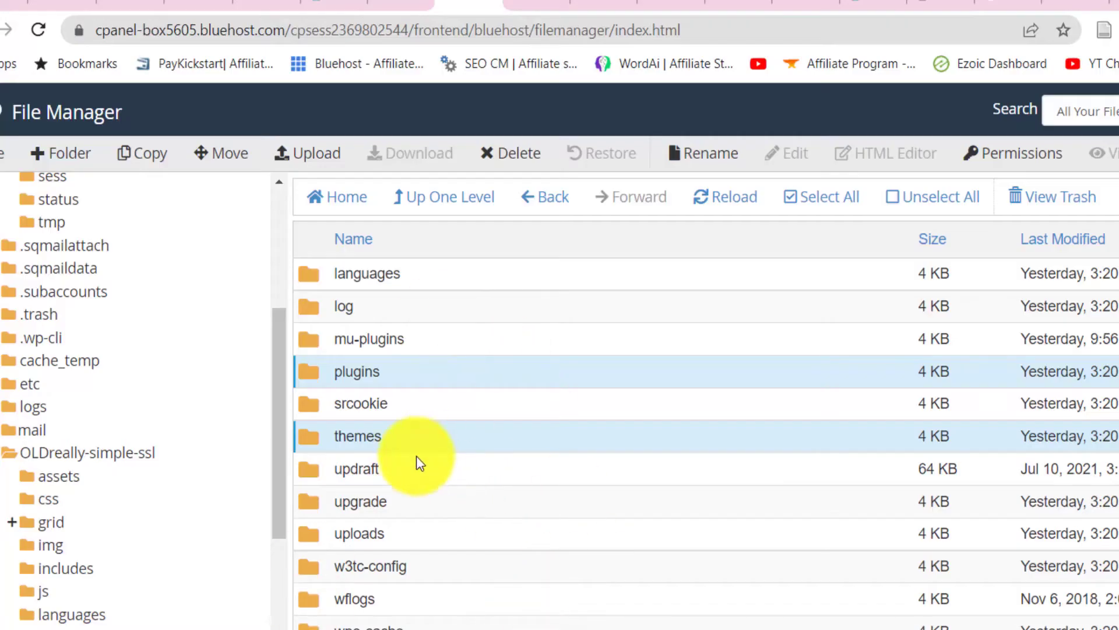
Inspect the backup zips stored in the updraft folder, reopening it to scroll through the list.
{"action": "scroll", "coordinate": [416, 456], "scroll_direction": "down", "scroll_amount": 1}
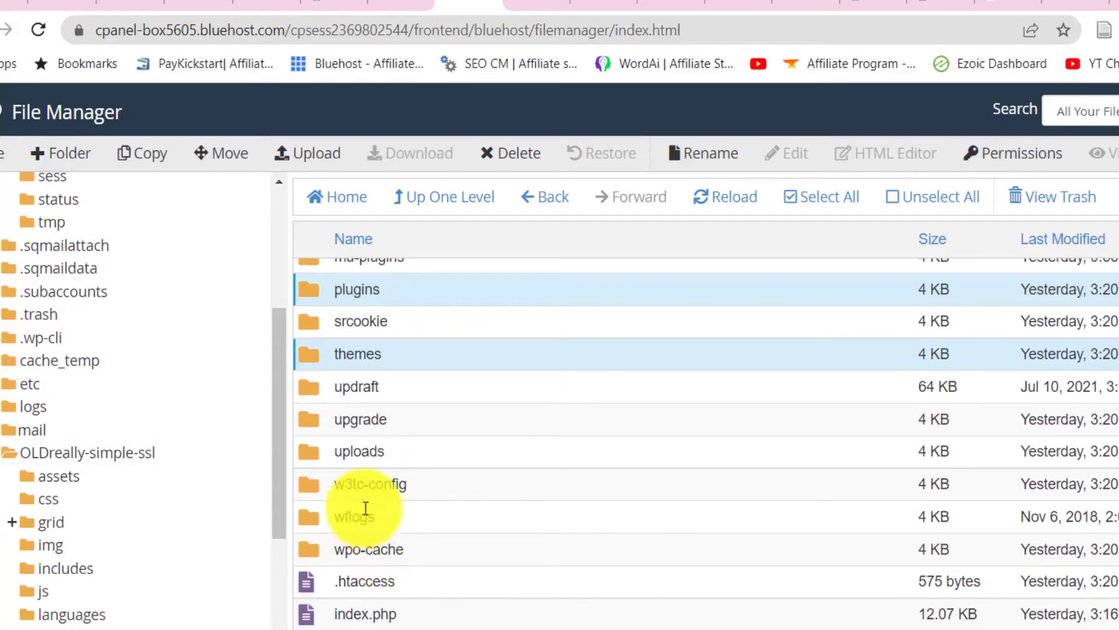
{"action": "double_click", "coordinate": [307, 386]}
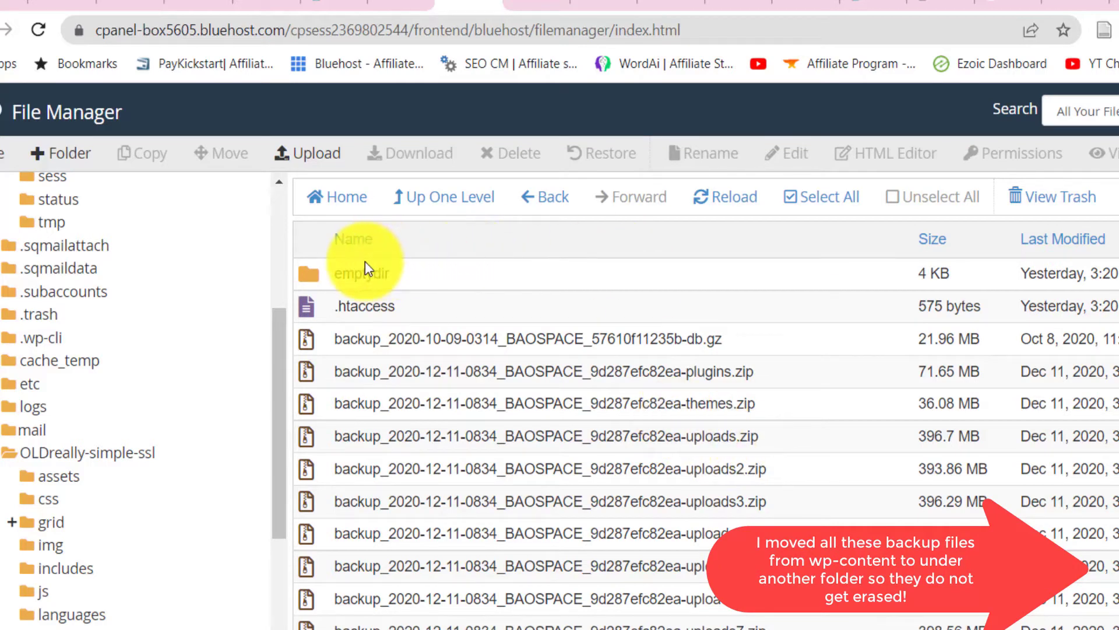
{"action": "left_click", "coordinate": [414, 211]}
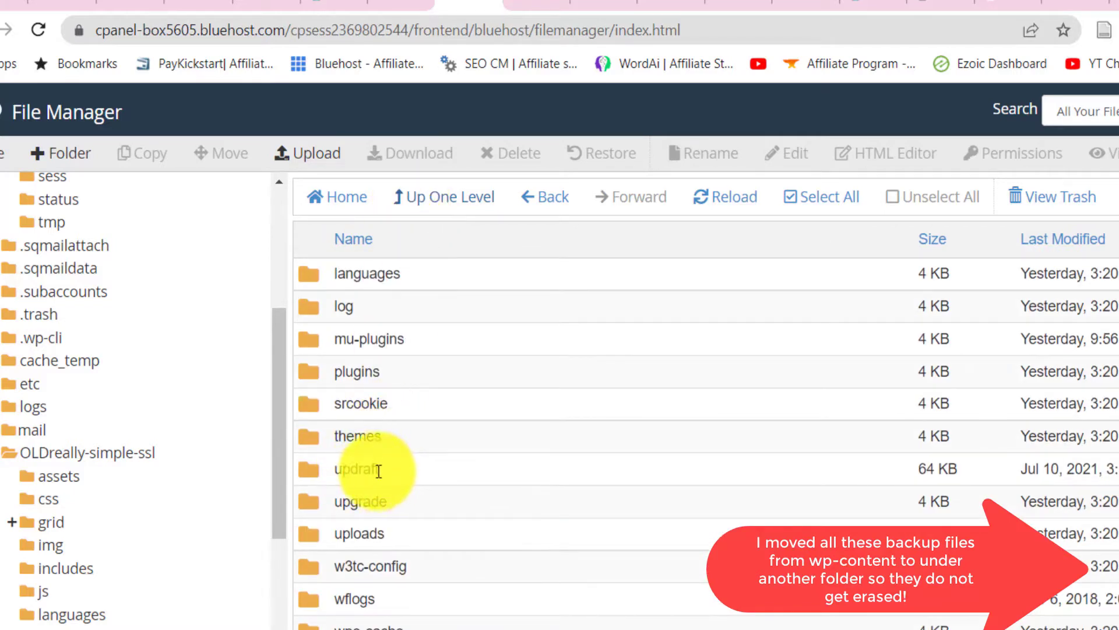
{"action": "double_click", "coordinate": [303, 471]}
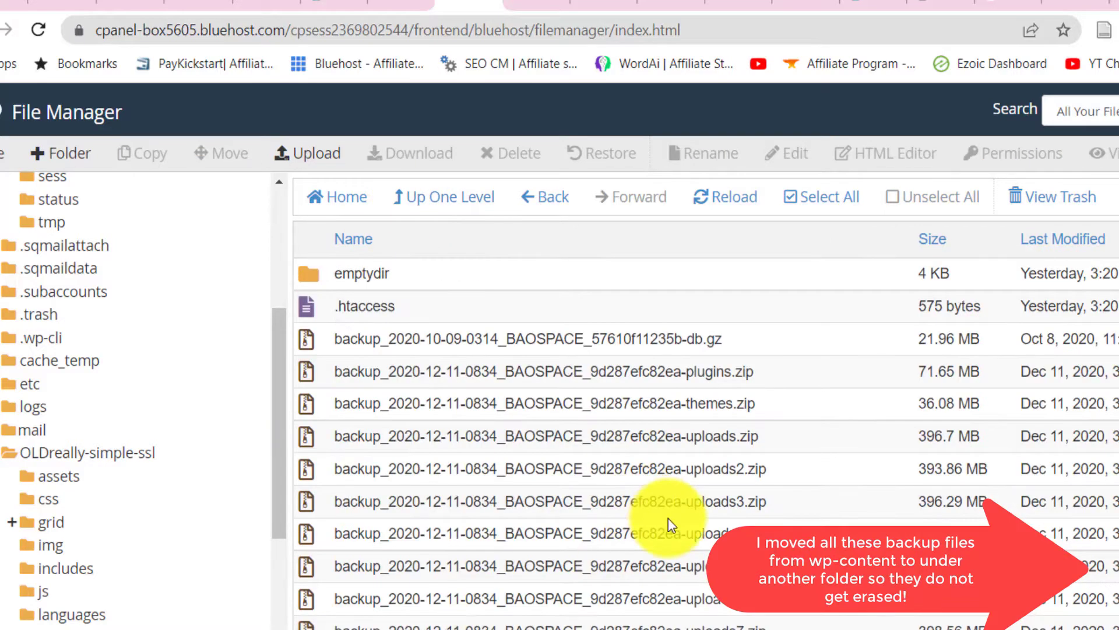
{"action": "scroll", "coordinate": [722, 520], "scroll_direction": "down", "scroll_amount": 4}
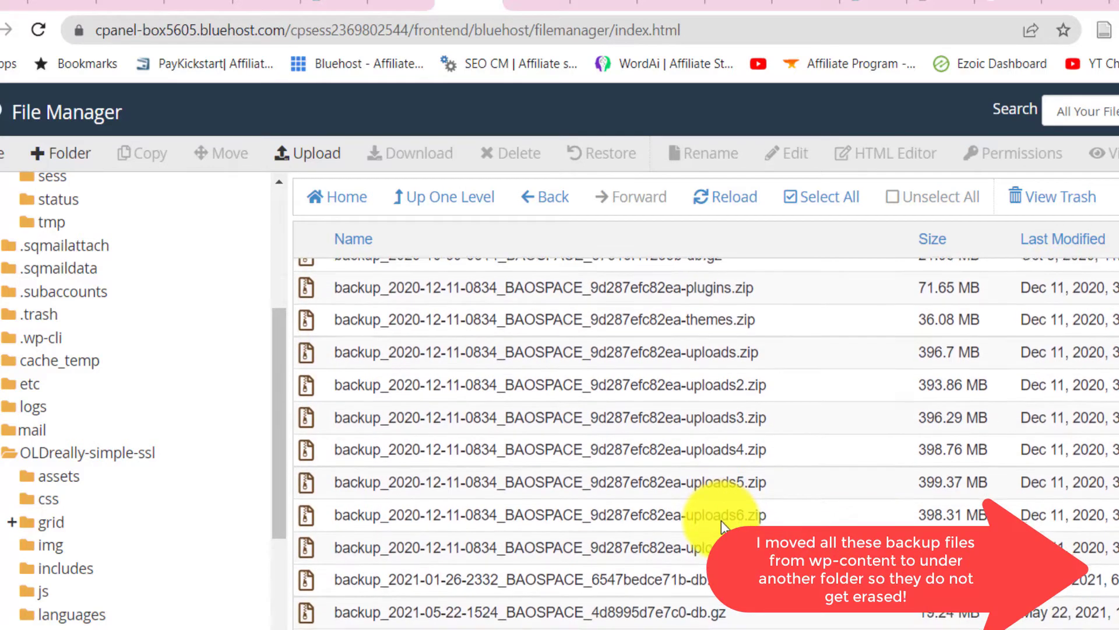
{"action": "scroll", "coordinate": [722, 520], "scroll_direction": "down", "scroll_amount": 4}
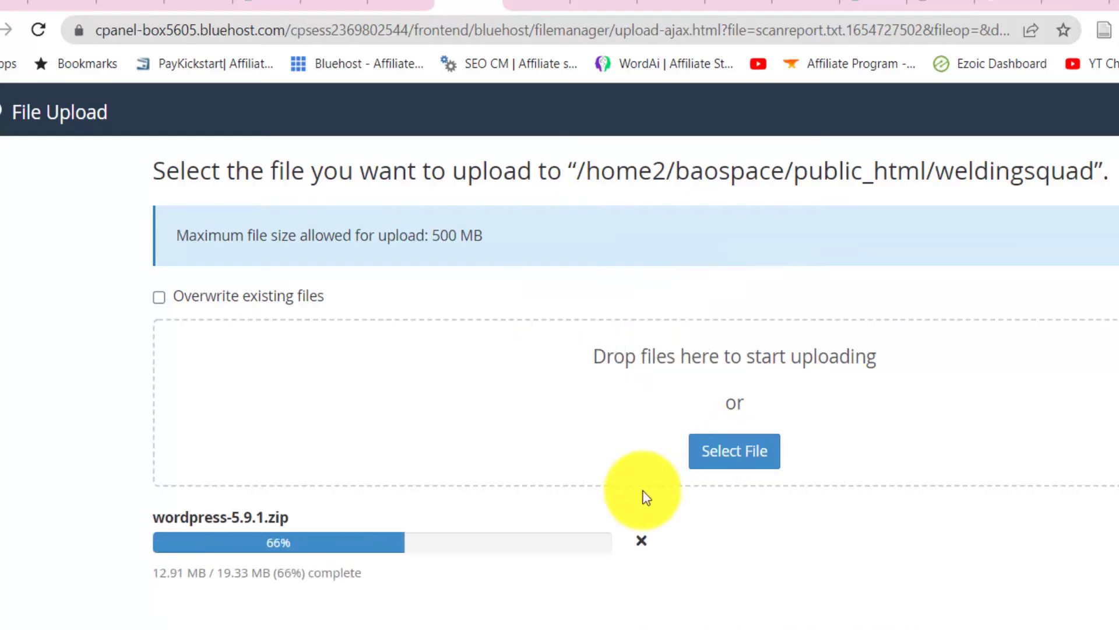
Extract the uploaded wordpress-5.9.1.zip and open the resulting wordpress folder.
{"action": "left_click", "coordinate": [596, 618]}
{"action": "left_click", "coordinate": [397, 273]}
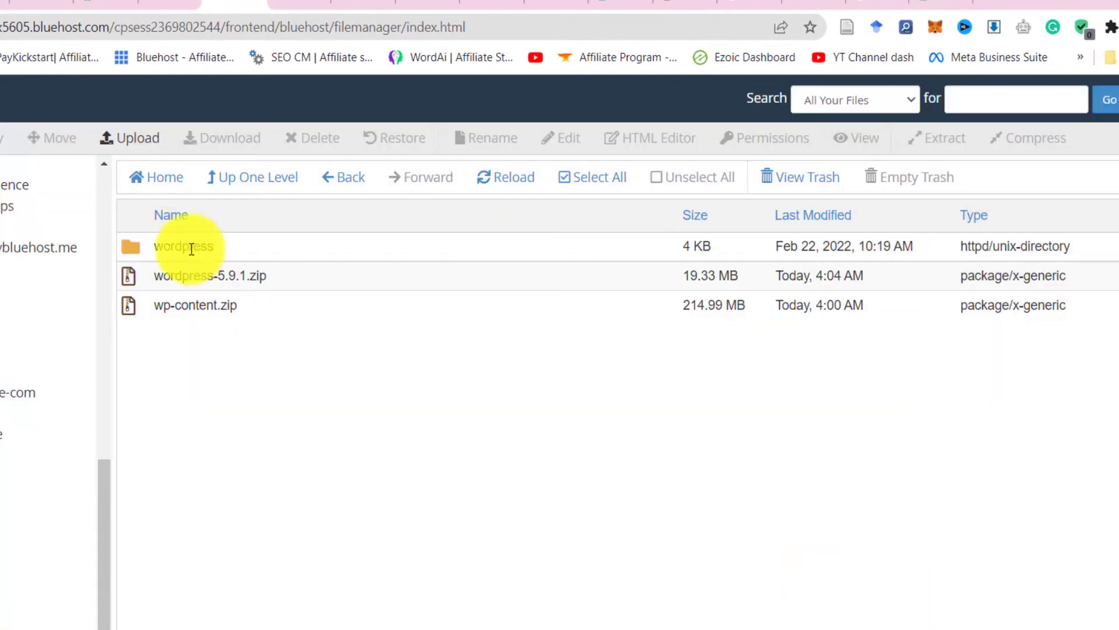
{"action": "double_click", "coordinate": [191, 249]}
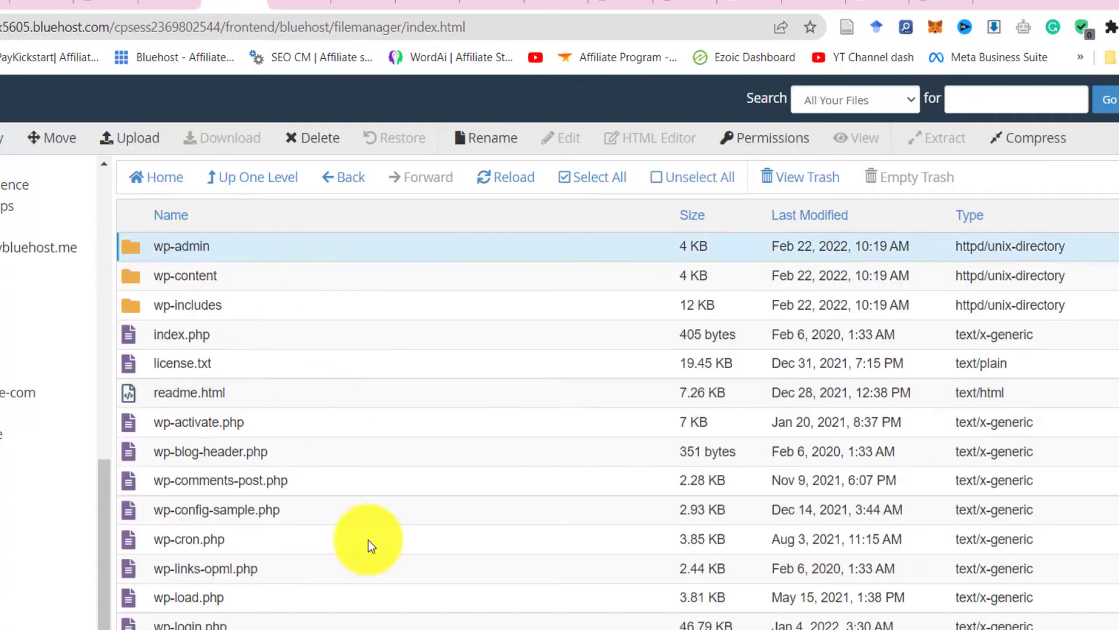
Move every file in the wordpress folder up into weldingsquad.
{"action": "scroll", "coordinate": [249, 413], "scroll_direction": "down", "scroll_amount": 3}
{"action": "key", "text": "ctrl+a"}
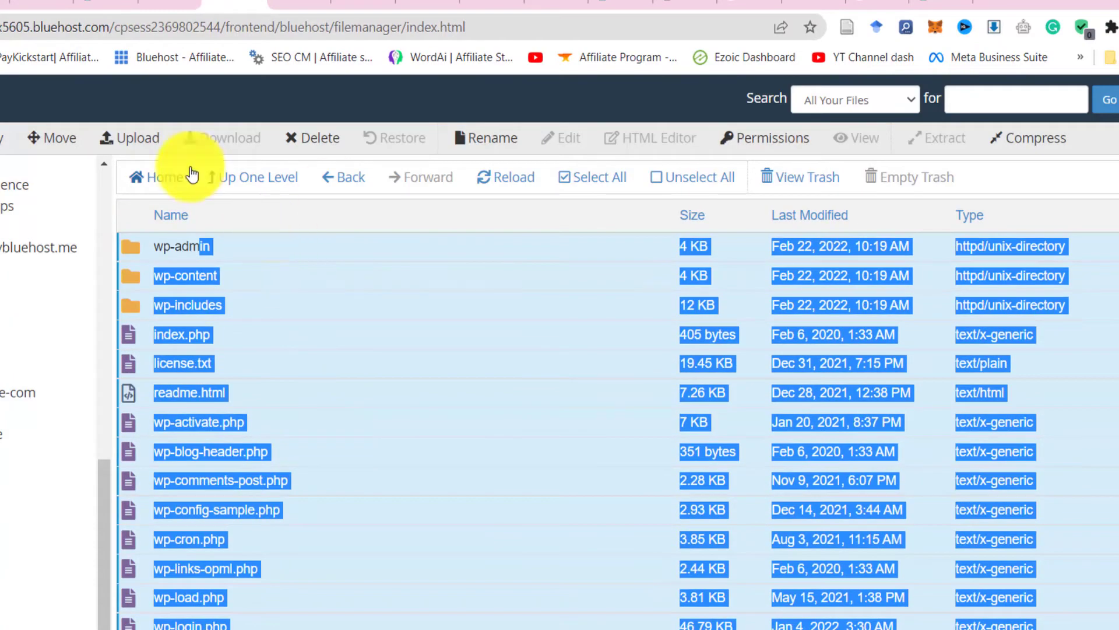
{"action": "scroll", "coordinate": [250, 408], "scroll_direction": "up", "scroll_amount": 3}
{"action": "left_click", "coordinate": [52, 138]}
{"action": "double_click", "coordinate": [518, 471]}
{"action": "key", "text": "BackSpace"}
{"action": "key", "text": "Return"}
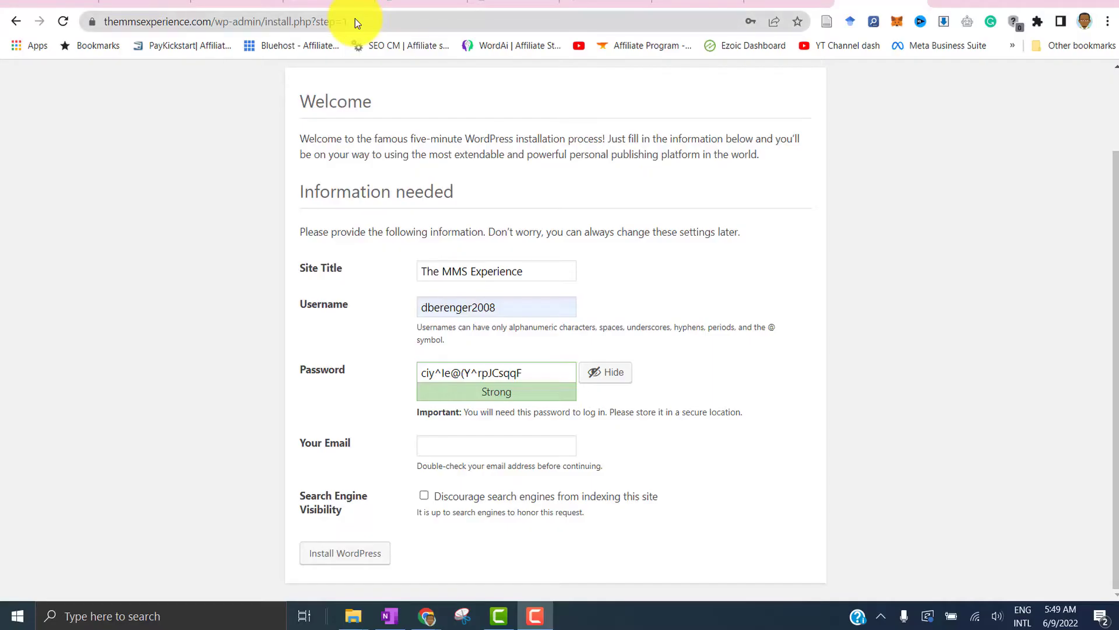
Reload themmsexperience.com in Chrome to bring the installer back to language choice.
{"action": "left_click", "coordinate": [356, 19]}
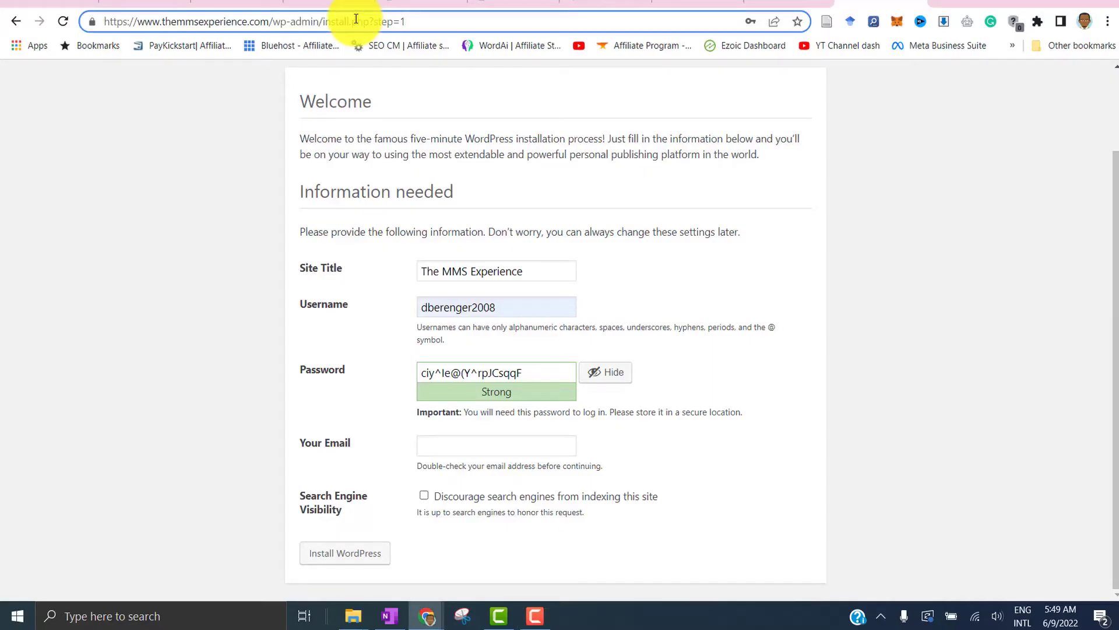
{"action": "key", "text": "ctrl+a"}
{"action": "type", "text": "b"}
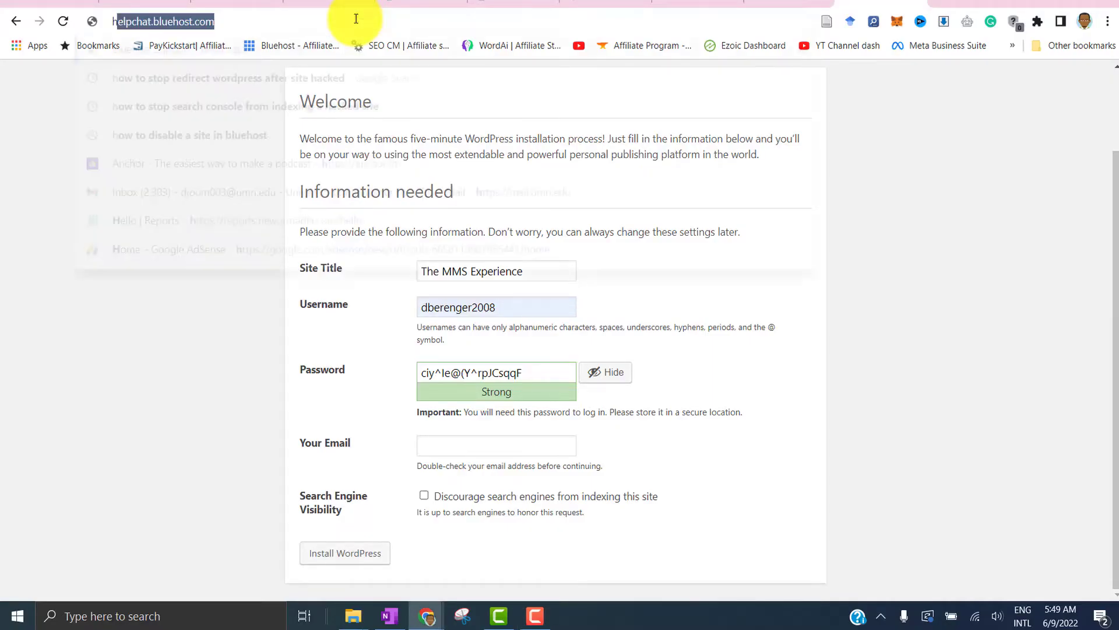
{"action": "key", "text": "BackSpace"}
{"action": "key", "text": "BackSpace"}
{"action": "type", "text": "themmsexperience"}
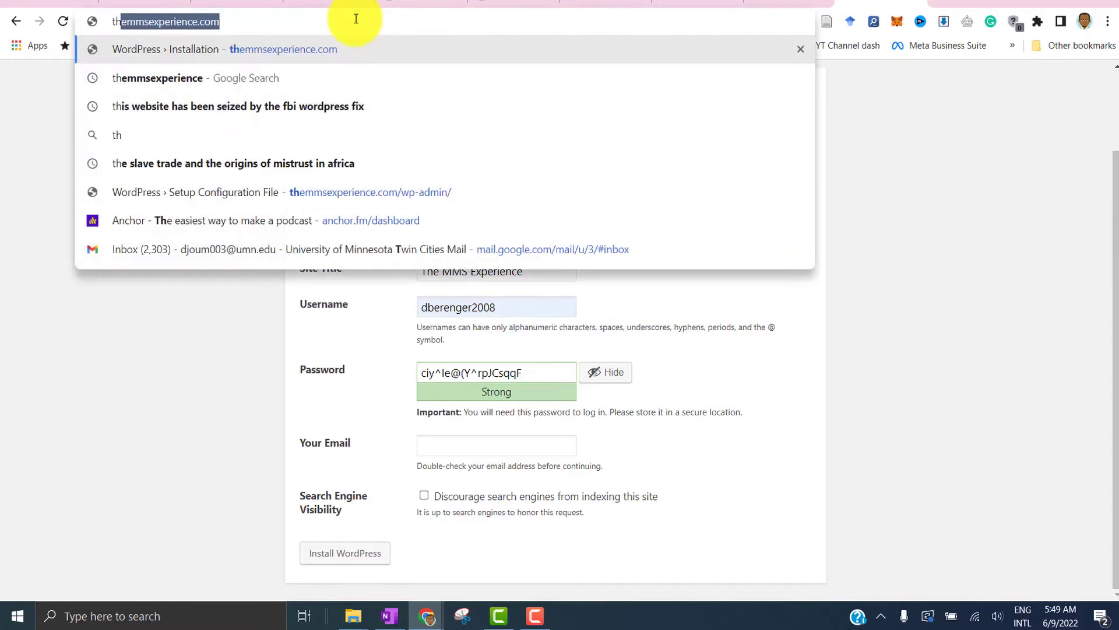
{"action": "key", "text": "Return"}
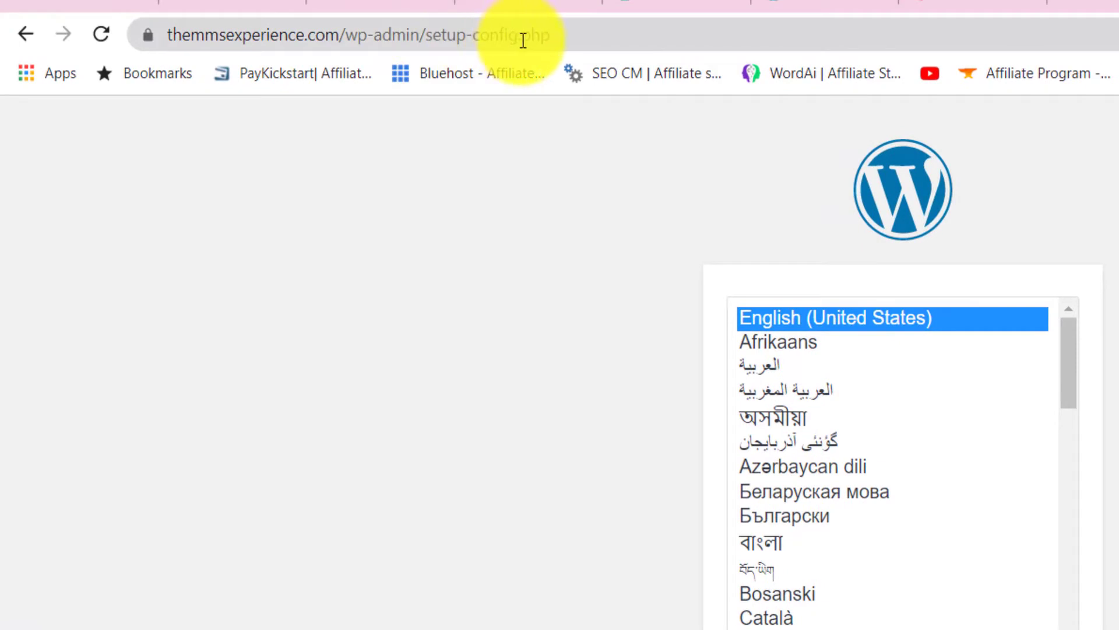
Install WordPress with site title 'The MMS Experience', an admin username, a new password and the admin e-mail.
{"action": "left_click_drag", "start_coordinate": [524, 40], "coordinate": [430, 36]}
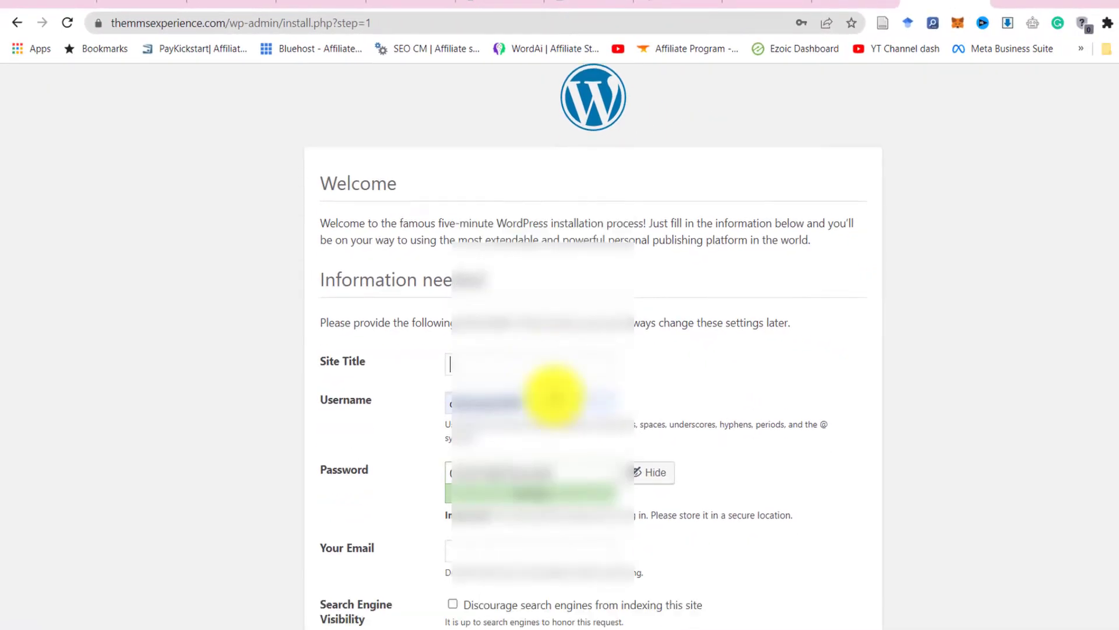
{"action": "scroll", "coordinate": [554, 396], "scroll_direction": "down", "scroll_amount": 1}
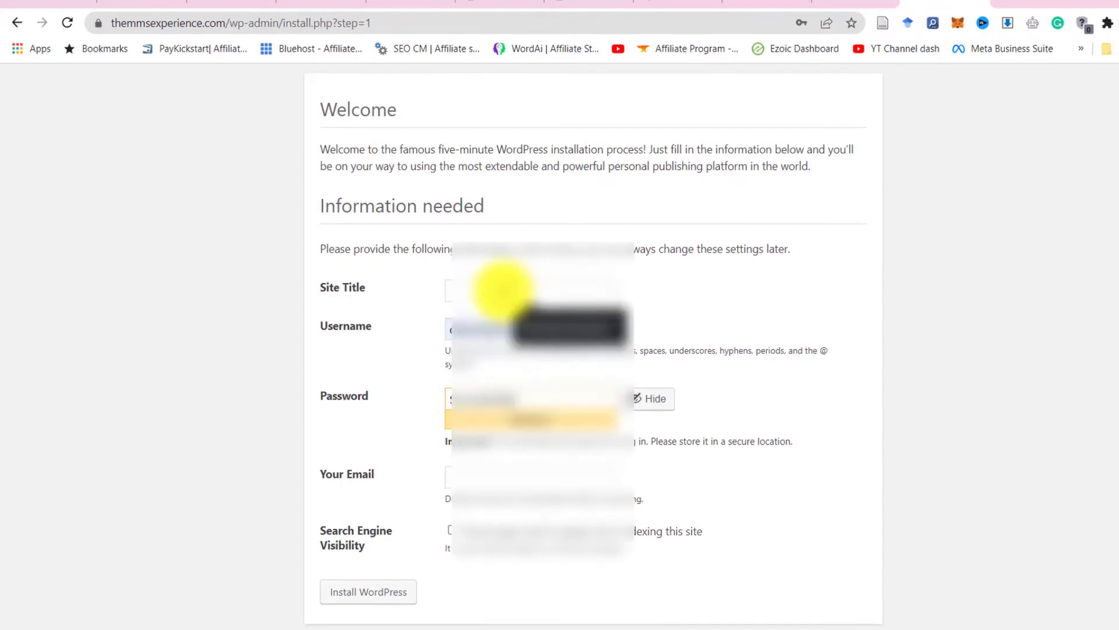
{"action": "type", "text": "The"}
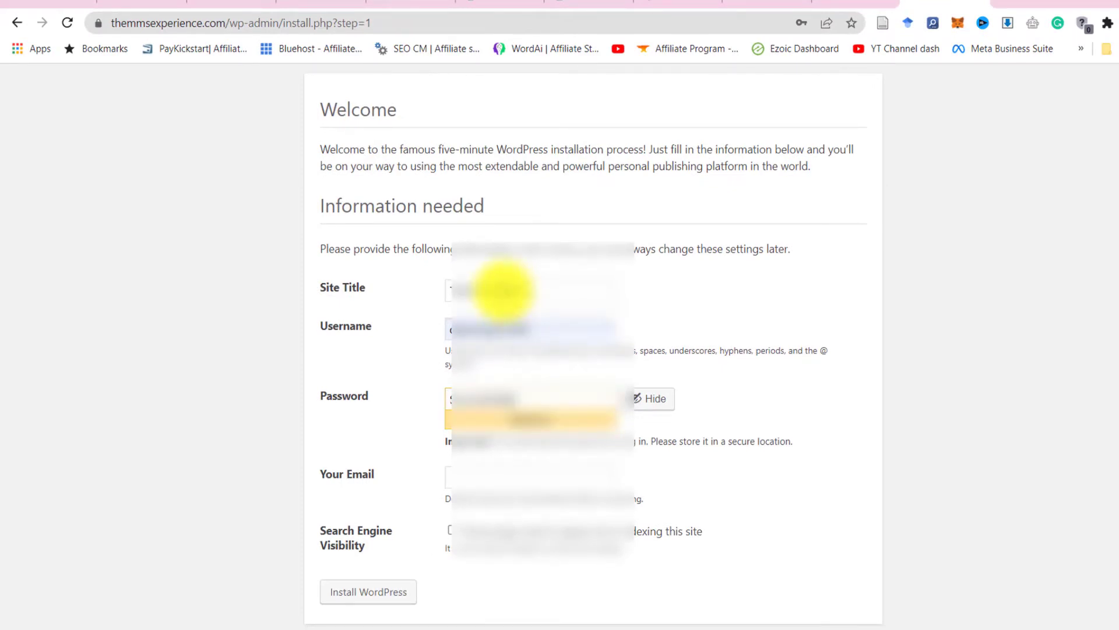
{"action": "type", "text": "ence"}
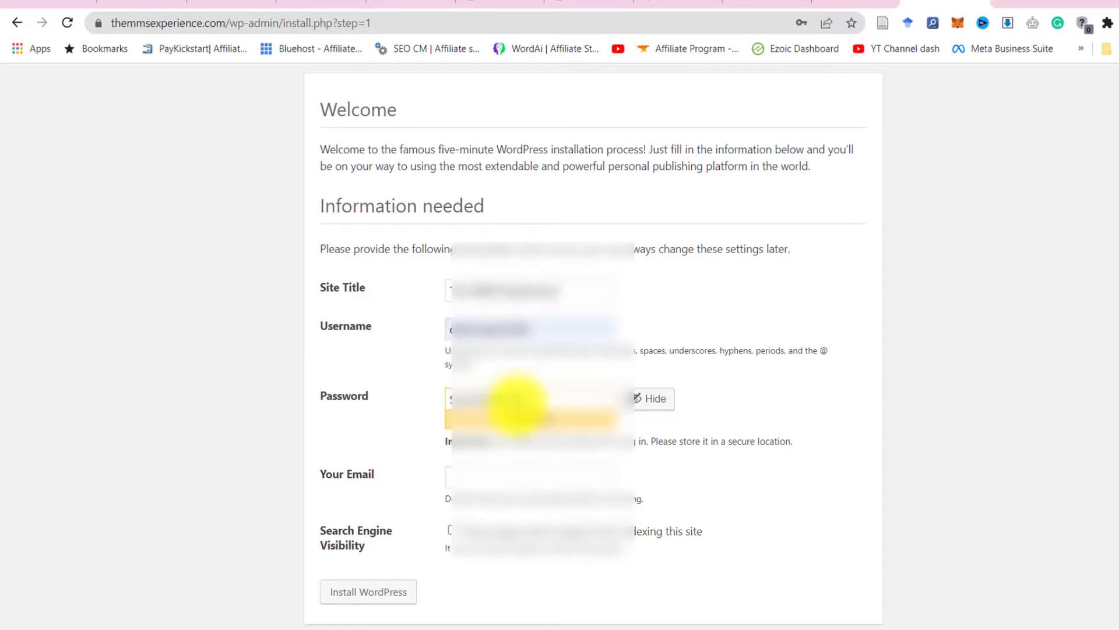
{"action": "left_click_drag", "start_coordinate": [530, 403], "coordinate": [407, 399]}
{"action": "type", "text": "Sxxxxxxxxx"}
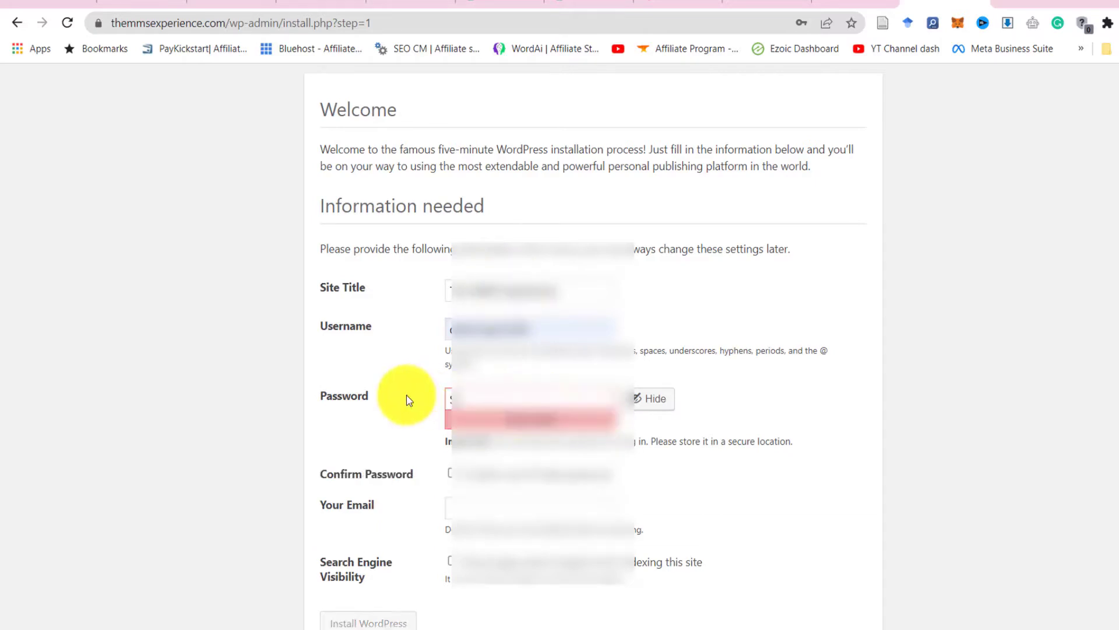
{"action": "type", "text": "xxxxxxxxxx"}
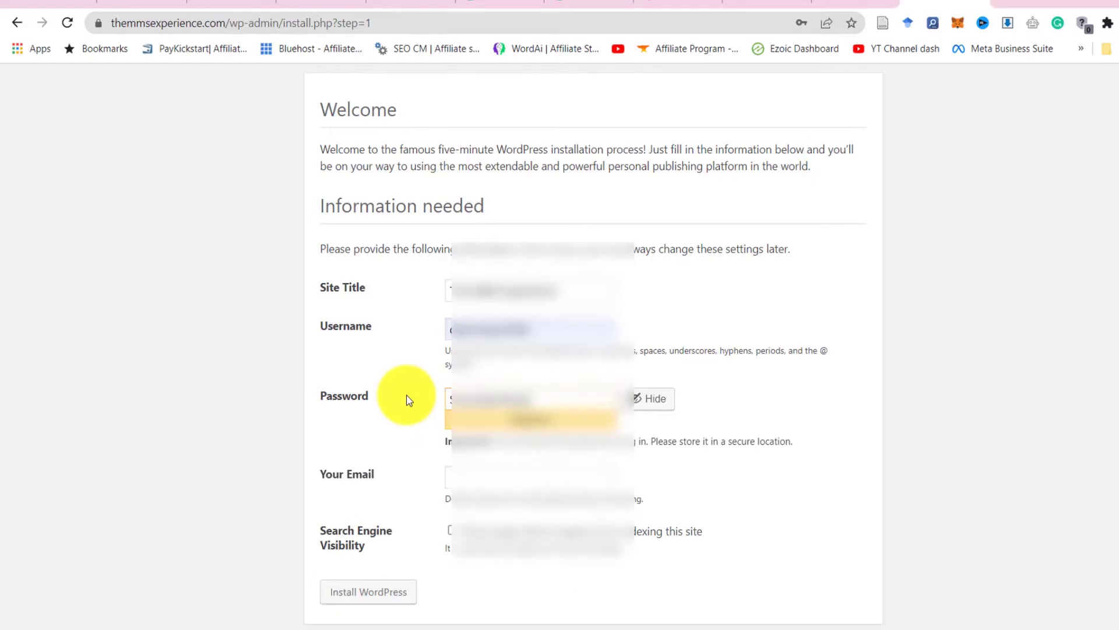
{"action": "type", "text": "x"}
{"action": "left_click", "coordinate": [458, 477]}
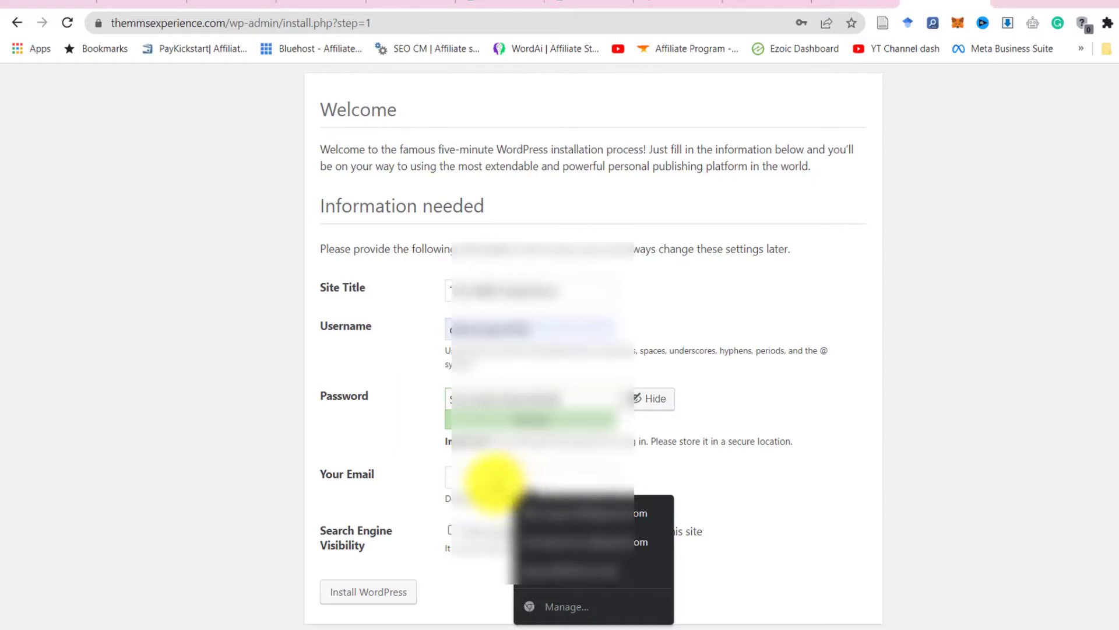
{"action": "type", "text": "t"}
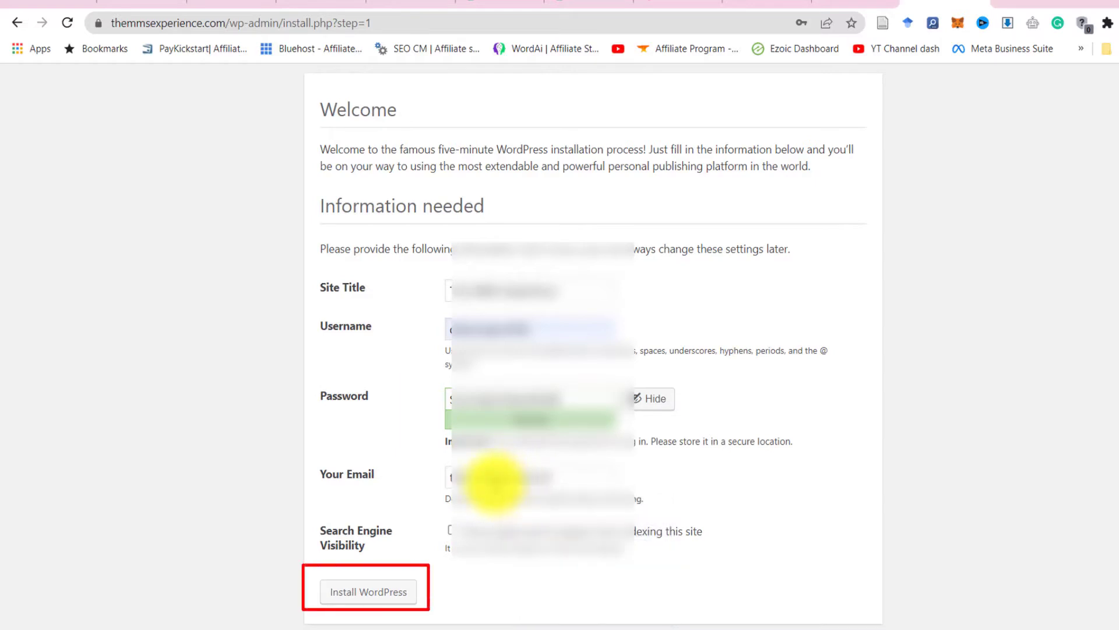
{"action": "type", "text": ".comgmail.com"}
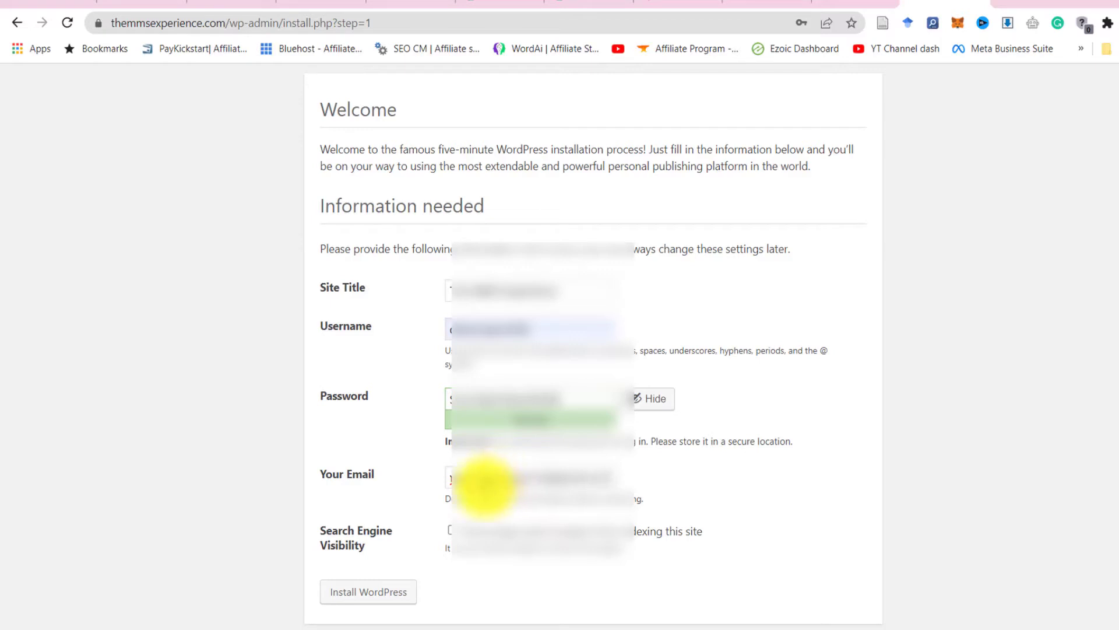
{"action": "left_click", "coordinate": [364, 601]}
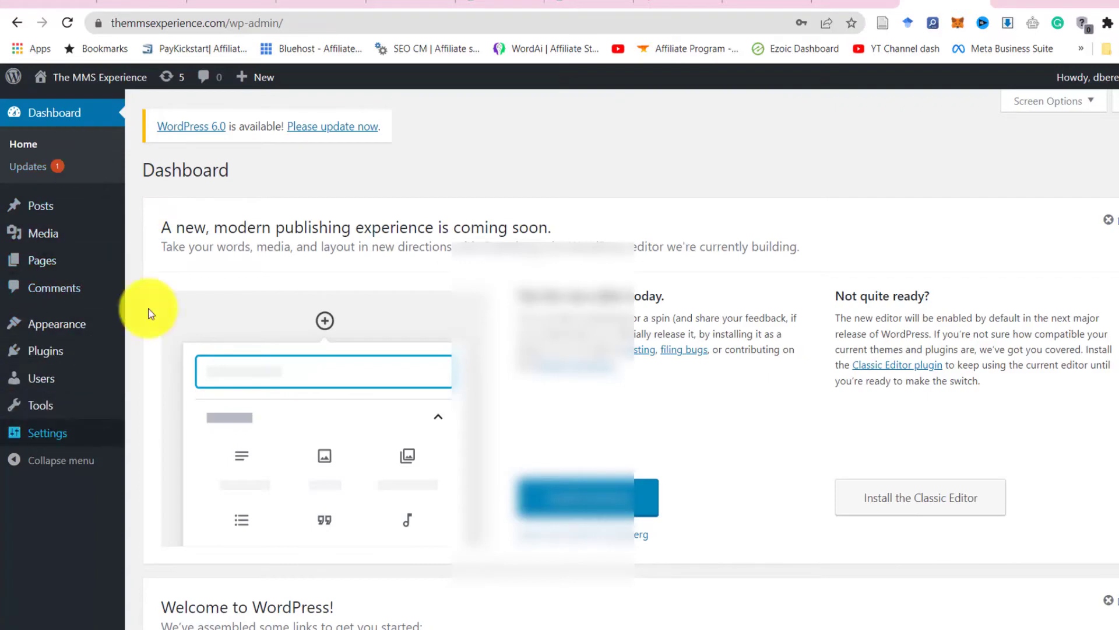
Update WordPress to 6.0, then install and activate UpdraftPlus and open its backup settings.
{"action": "left_click", "coordinate": [321, 135]}
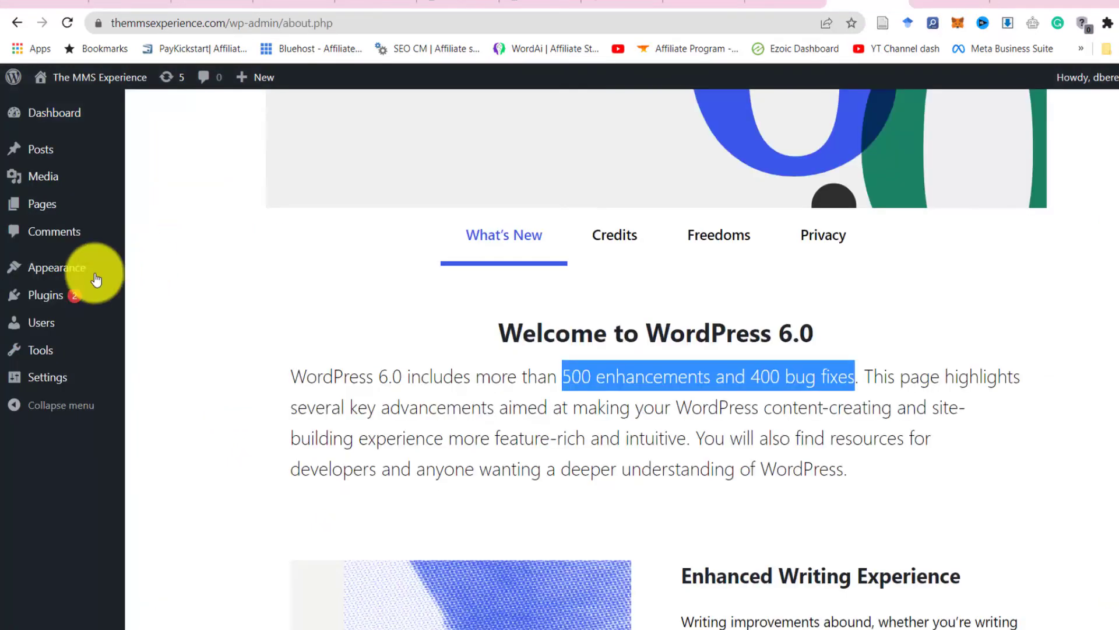
{"action": "mouse_move", "coordinate": [70, 292]}
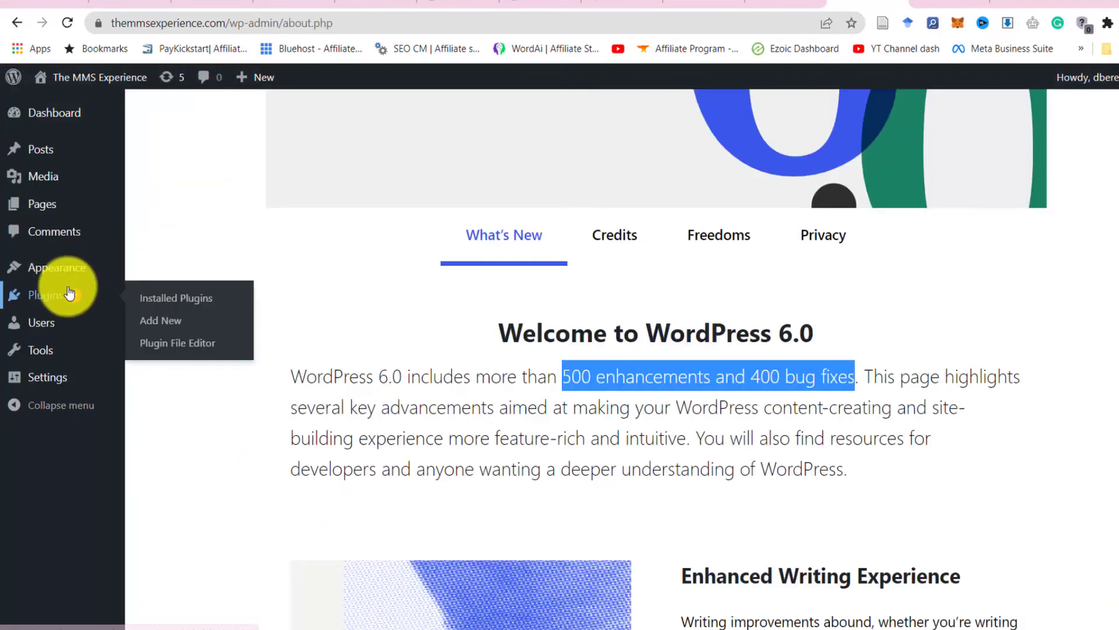
{"action": "left_click", "coordinate": [153, 297]}
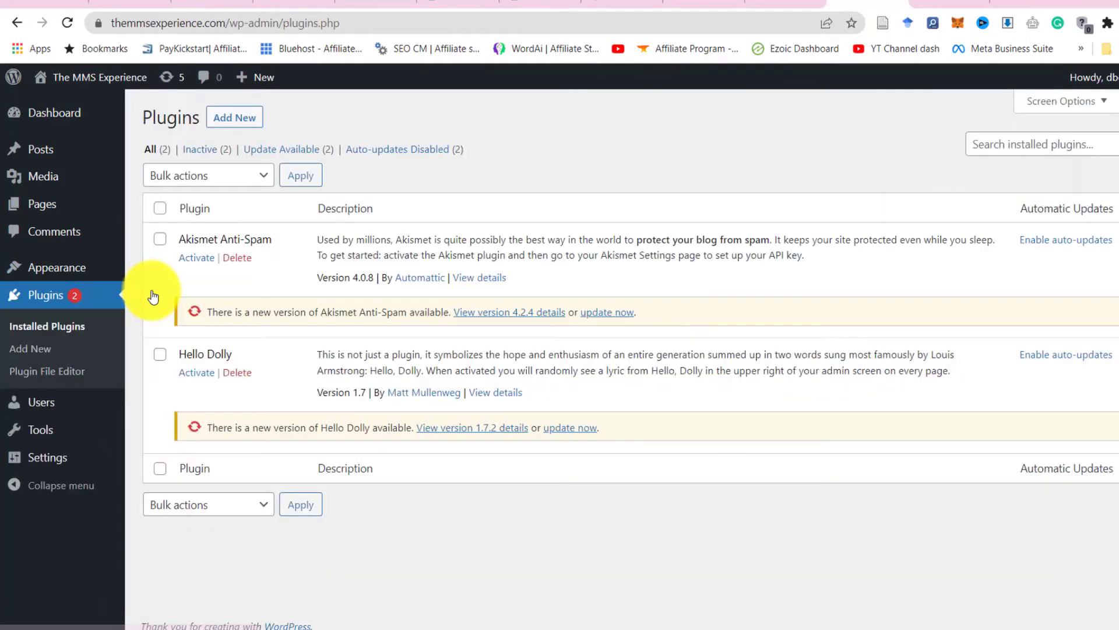
{"action": "left_click", "coordinate": [238, 123]}
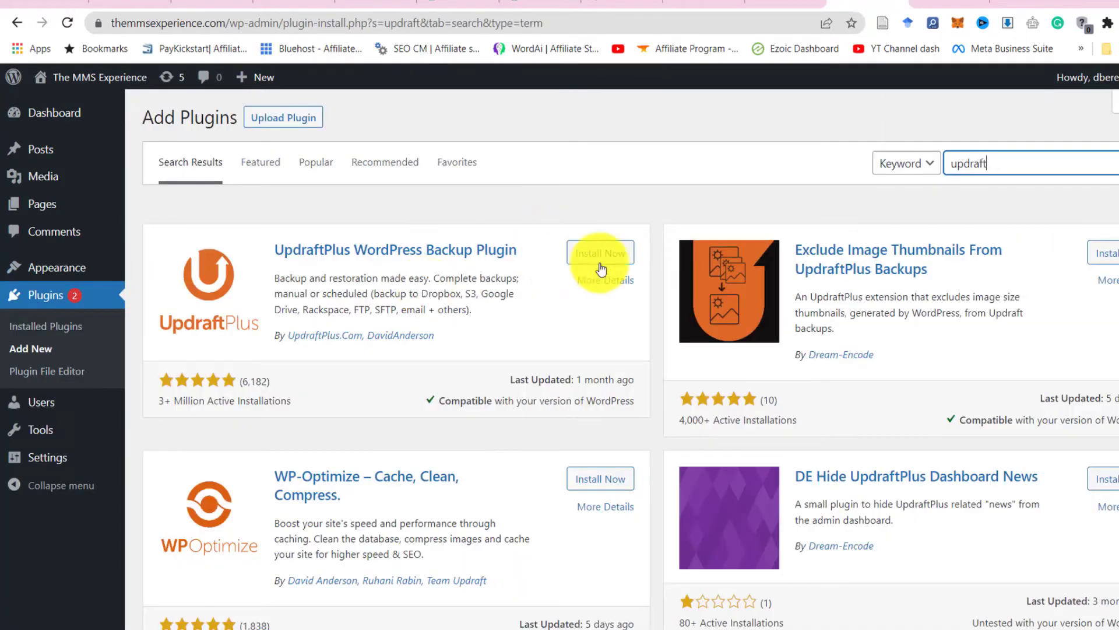
{"action": "left_click", "coordinate": [603, 255]}
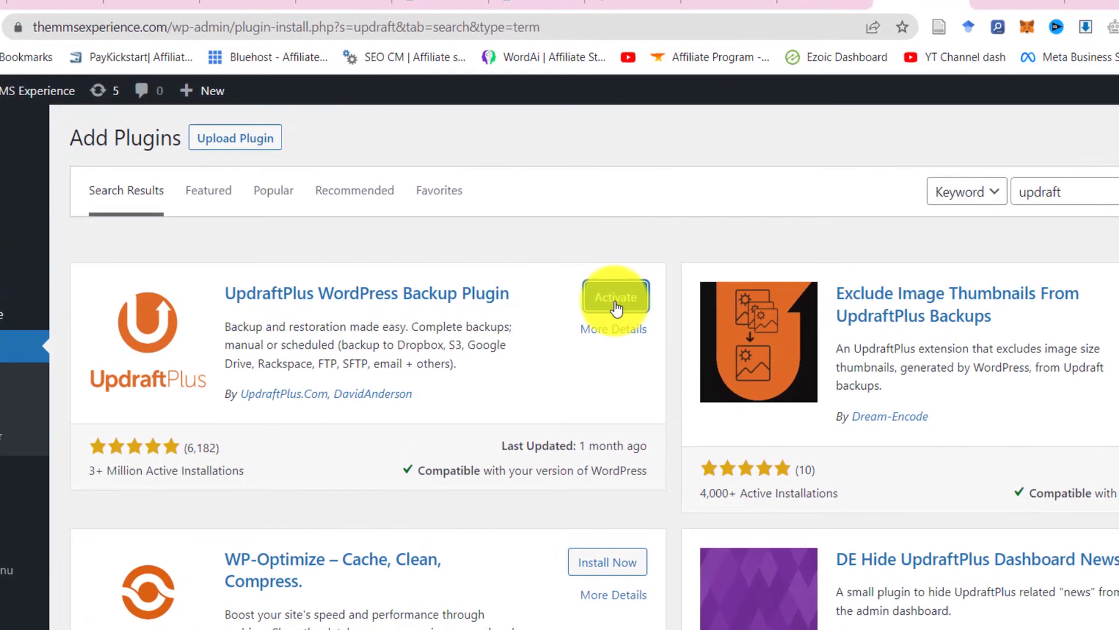
{"action": "left_click", "coordinate": [600, 303]}
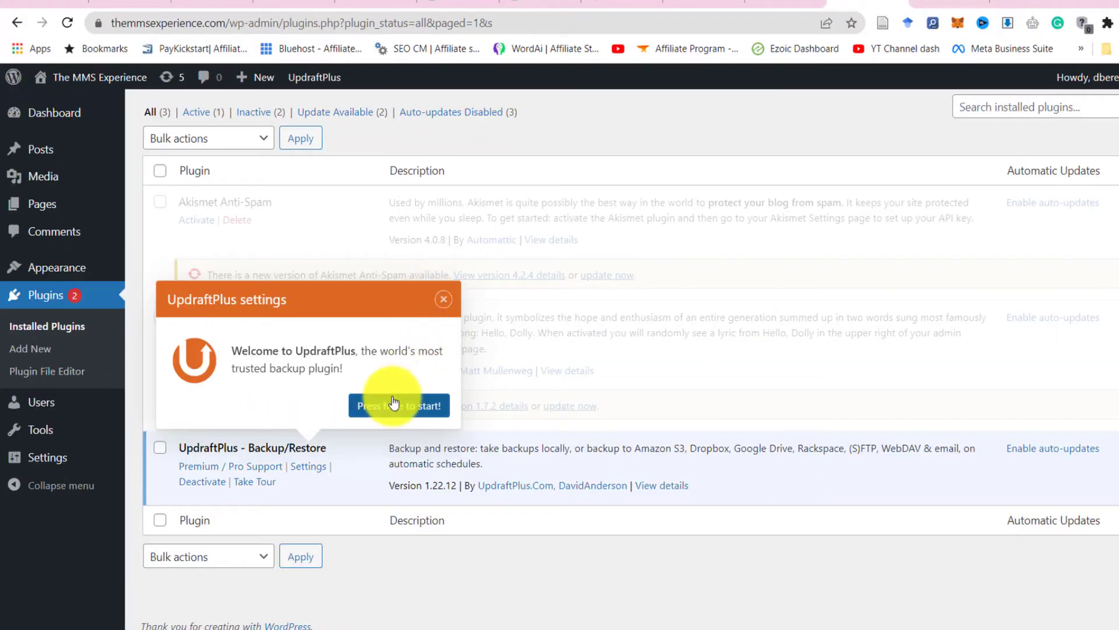
{"action": "left_click", "coordinate": [394, 403]}
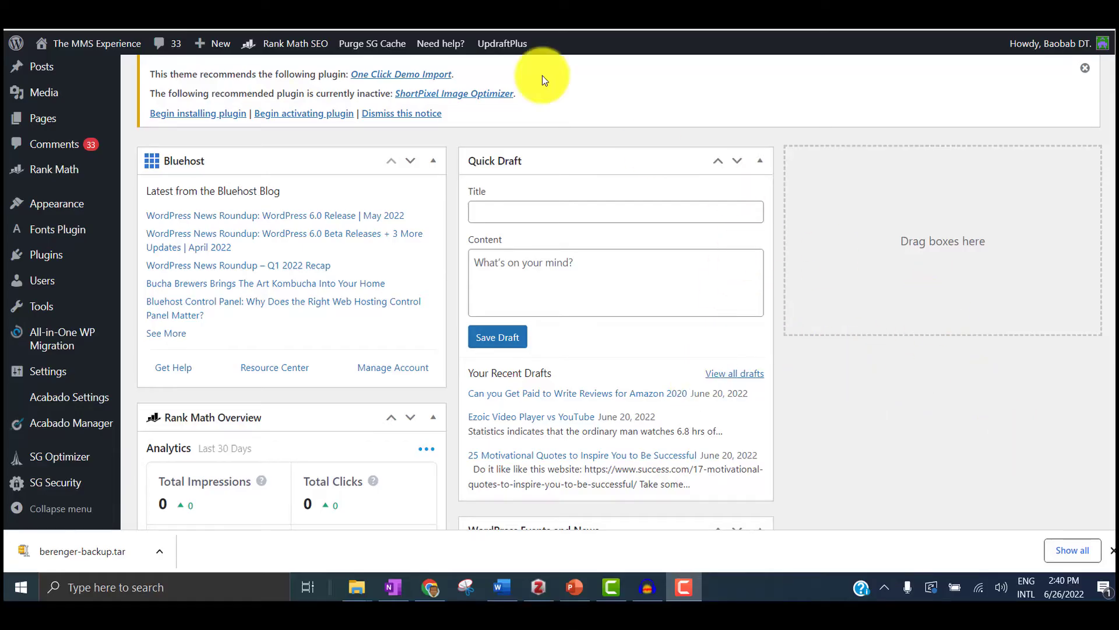
{"action": "mouse_move", "coordinate": [497, 45]}
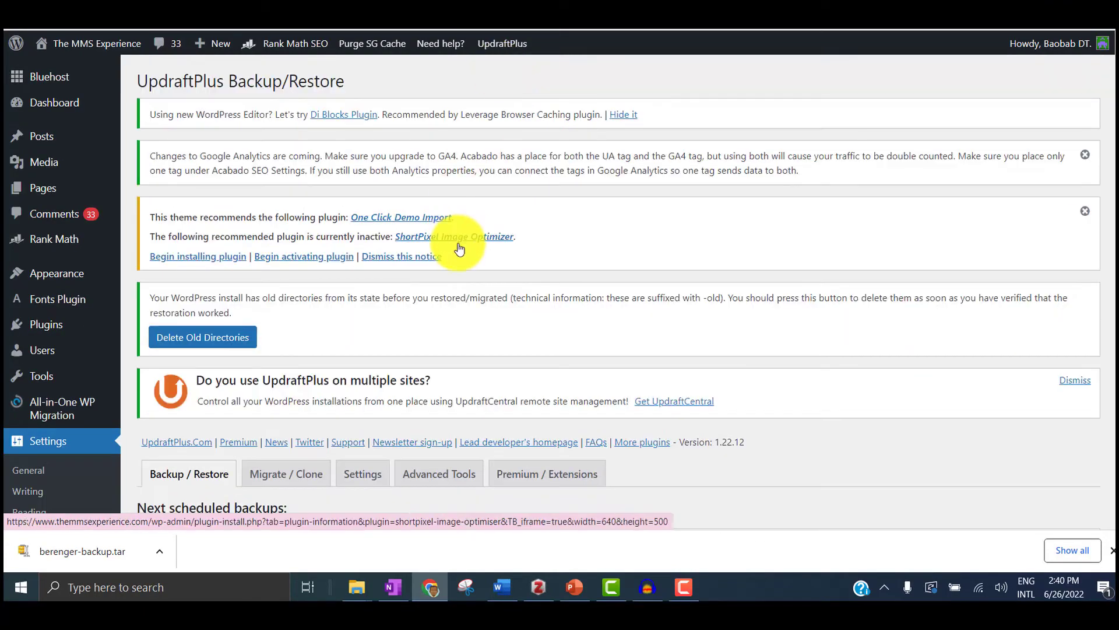
{"action": "scroll", "coordinate": [459, 239], "scroll_direction": "down", "scroll_amount": 5}
{"action": "scroll", "coordinate": [652, 367], "scroll_direction": "down", "scroll_amount": 7}
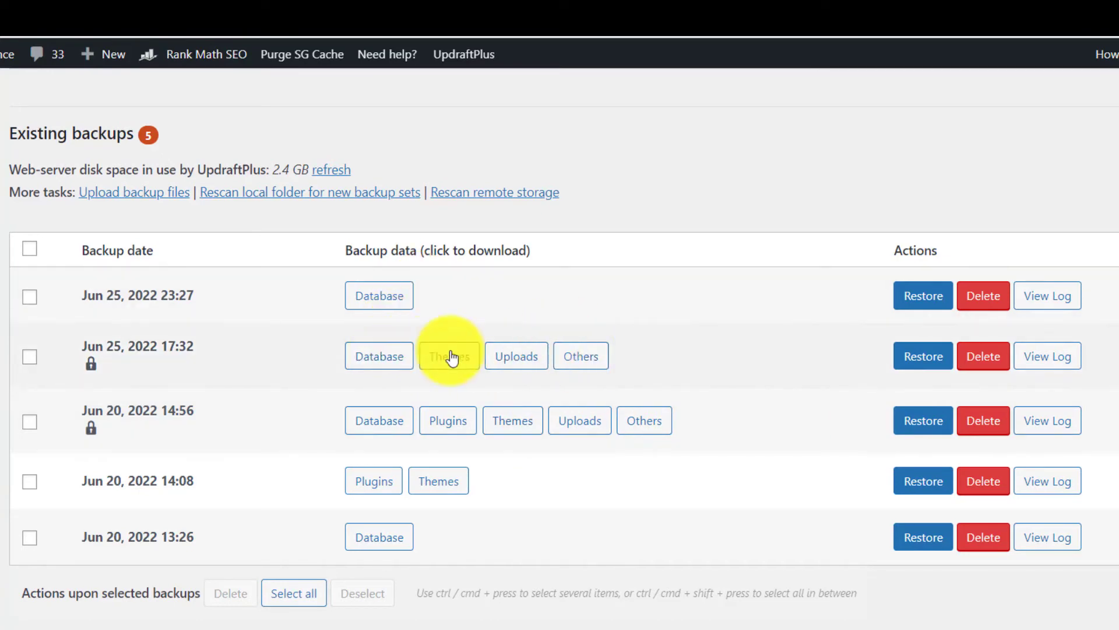
{"action": "left_click", "coordinate": [913, 358]}
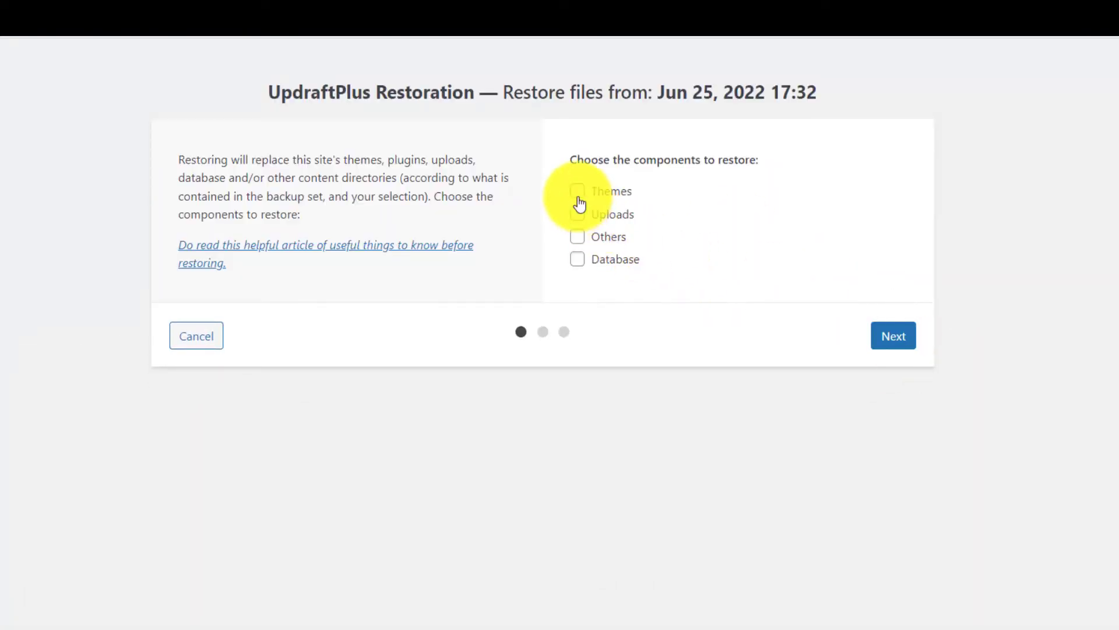
{"action": "left_click", "coordinate": [578, 194]}
{"action": "left_click", "coordinate": [578, 215]}
{"action": "left_click", "coordinate": [578, 237]}
{"action": "left_click", "coordinate": [577, 258]}
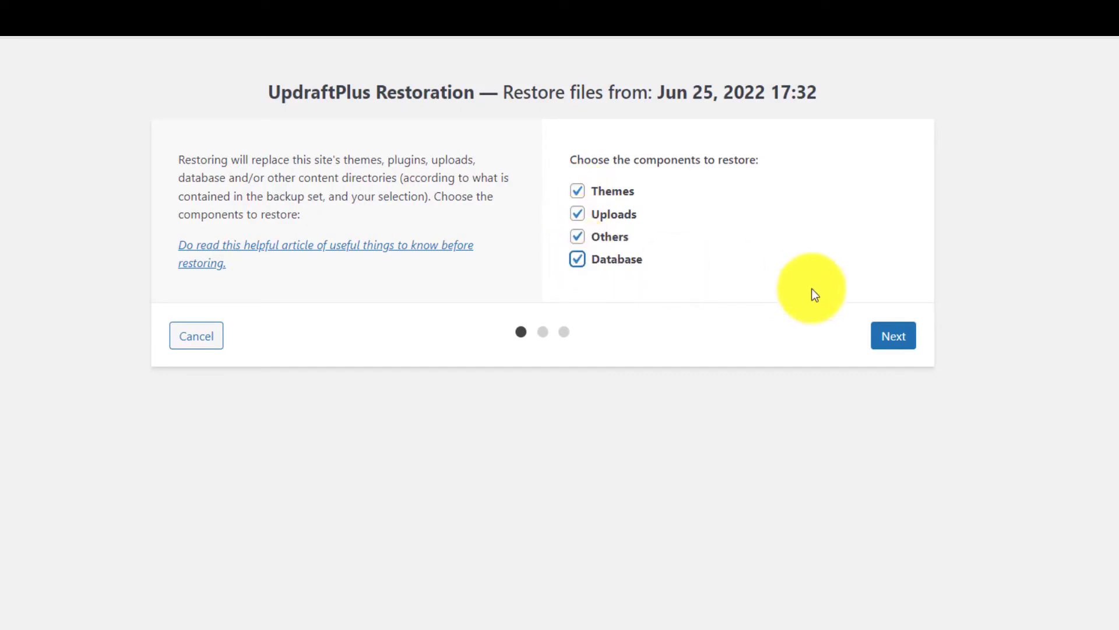
{"action": "left_click", "coordinate": [892, 336]}
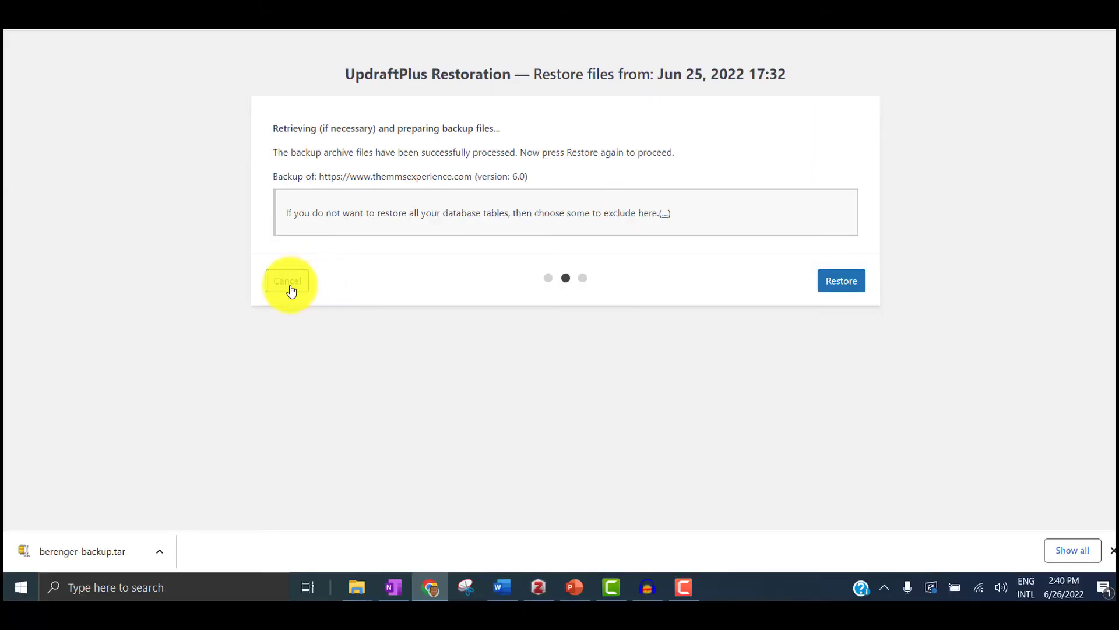
{"action": "left_click", "coordinate": [197, 353]}
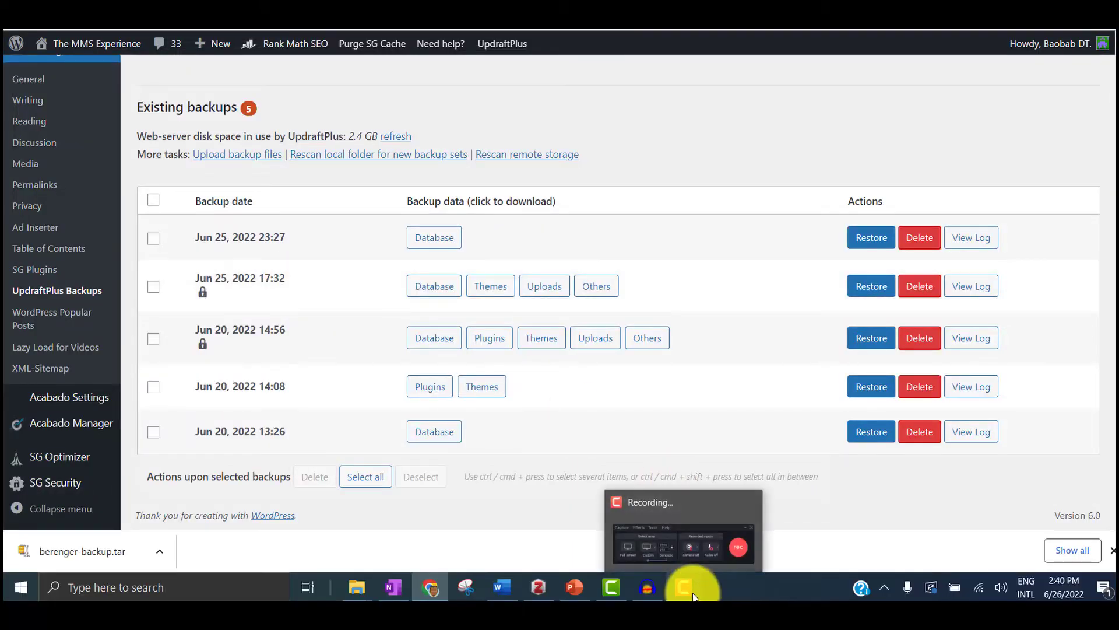
Visit the restored MMS Experience site, scroll the home page, and browse the BLOG archive menus.
{"action": "mouse_move", "coordinate": [93, 47]}
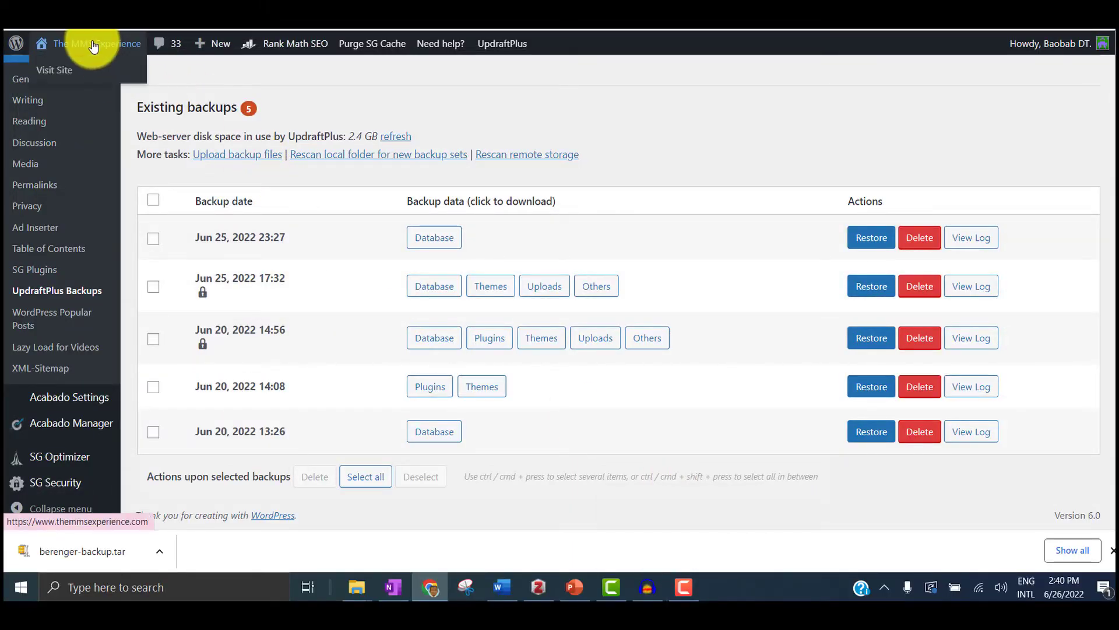
{"action": "left_click", "coordinate": [63, 73]}
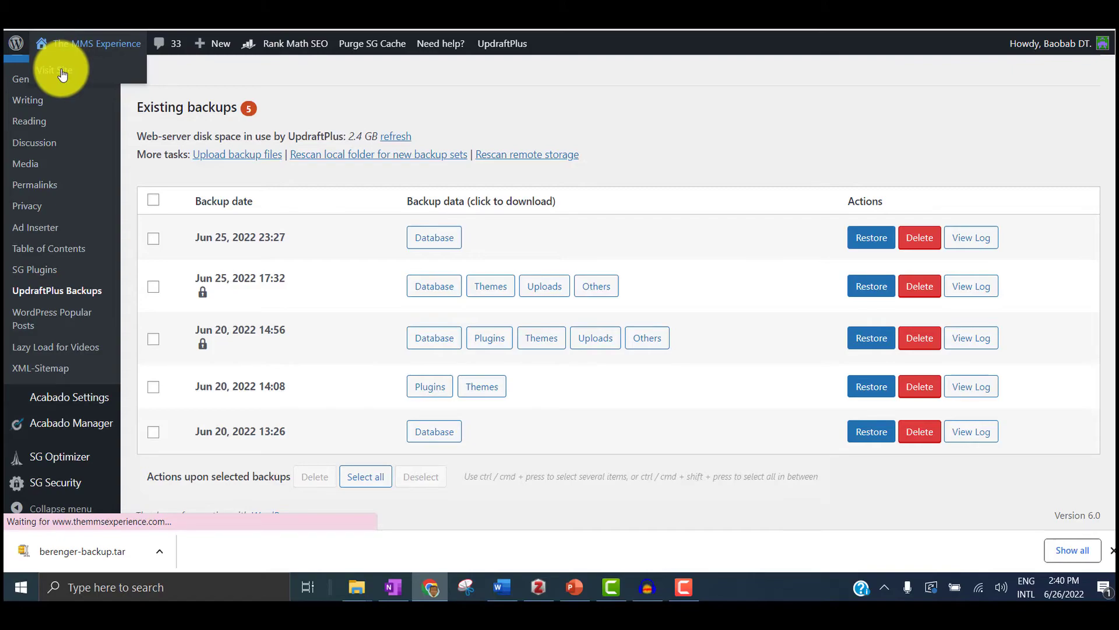
{"action": "scroll", "coordinate": [551, 348], "scroll_direction": "down", "scroll_amount": 10}
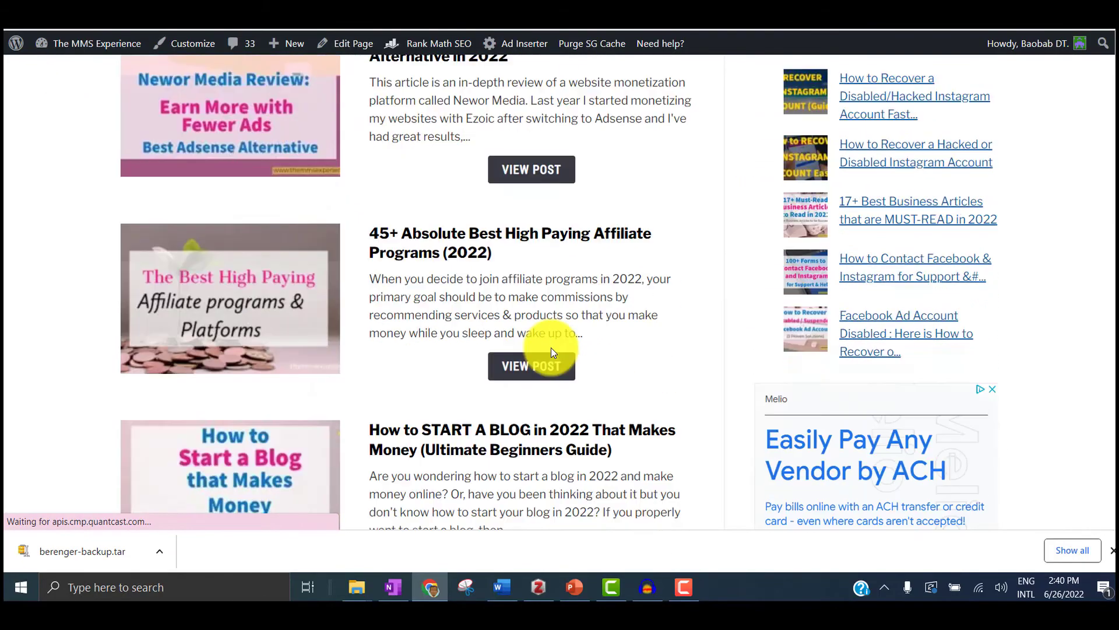
{"action": "scroll", "coordinate": [551, 347], "scroll_direction": "down", "scroll_amount": 20}
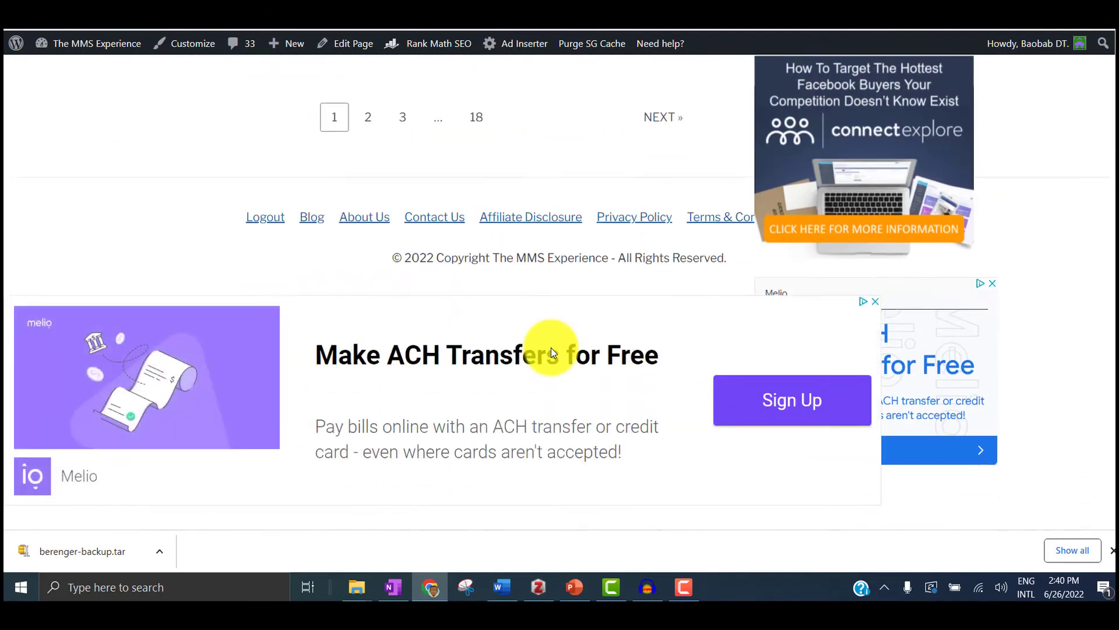
{"action": "scroll", "coordinate": [551, 347], "scroll_direction": "up", "scroll_amount": 15}
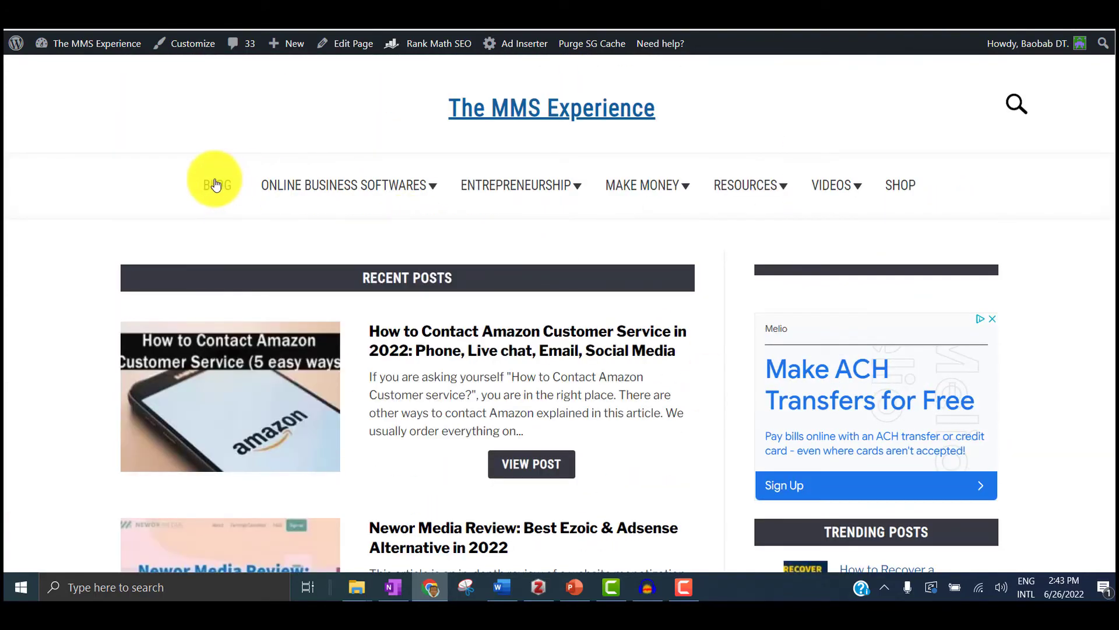
{"action": "left_click", "coordinate": [216, 185]}
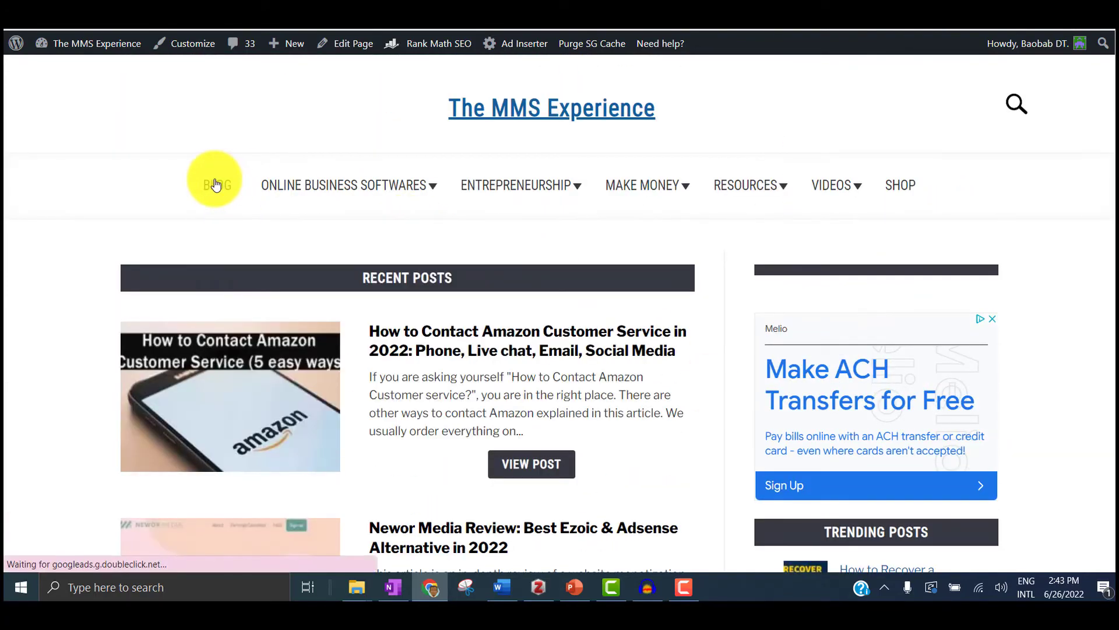
{"action": "mouse_move", "coordinate": [380, 204]}
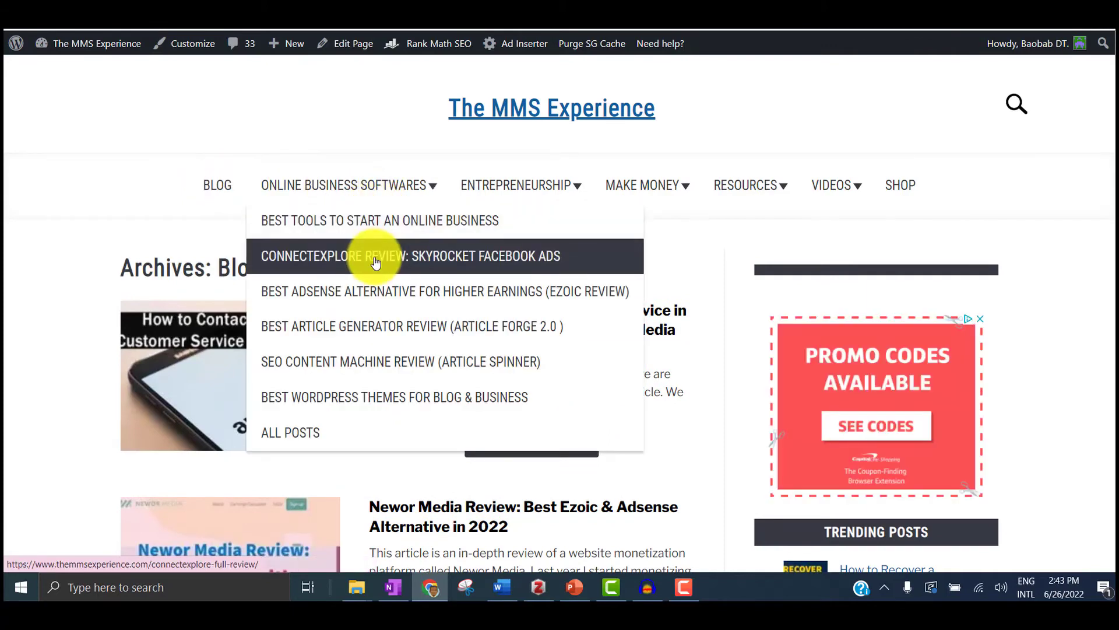
{"action": "mouse_move", "coordinate": [506, 198]}
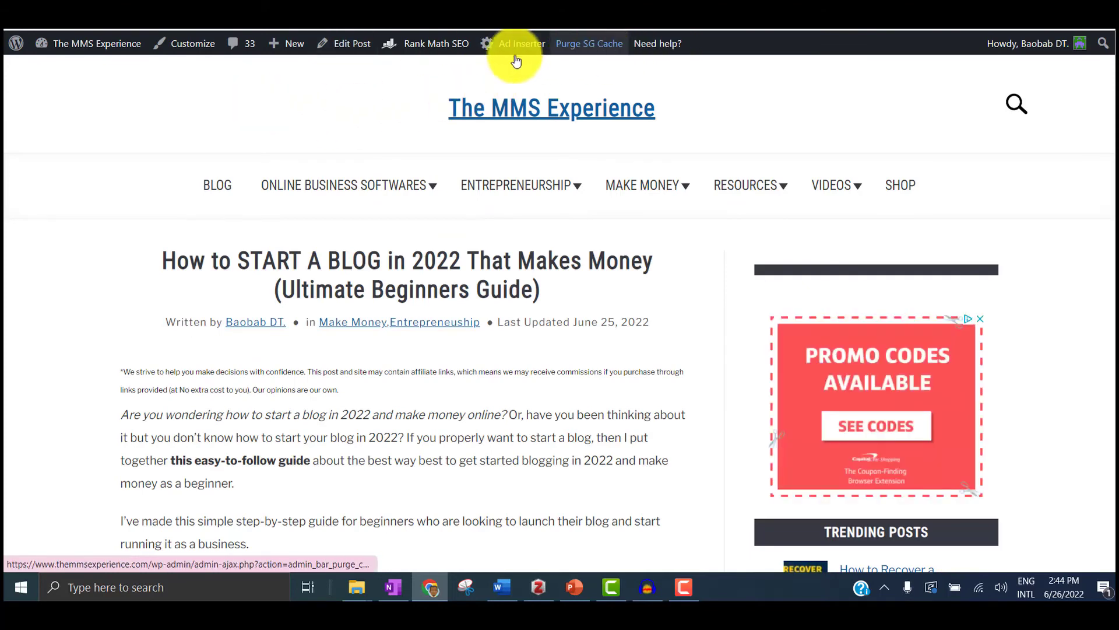
Go to the UpdraftPlus Backup / Restore page in the admin.
{"action": "mouse_move", "coordinate": [14, 53]}
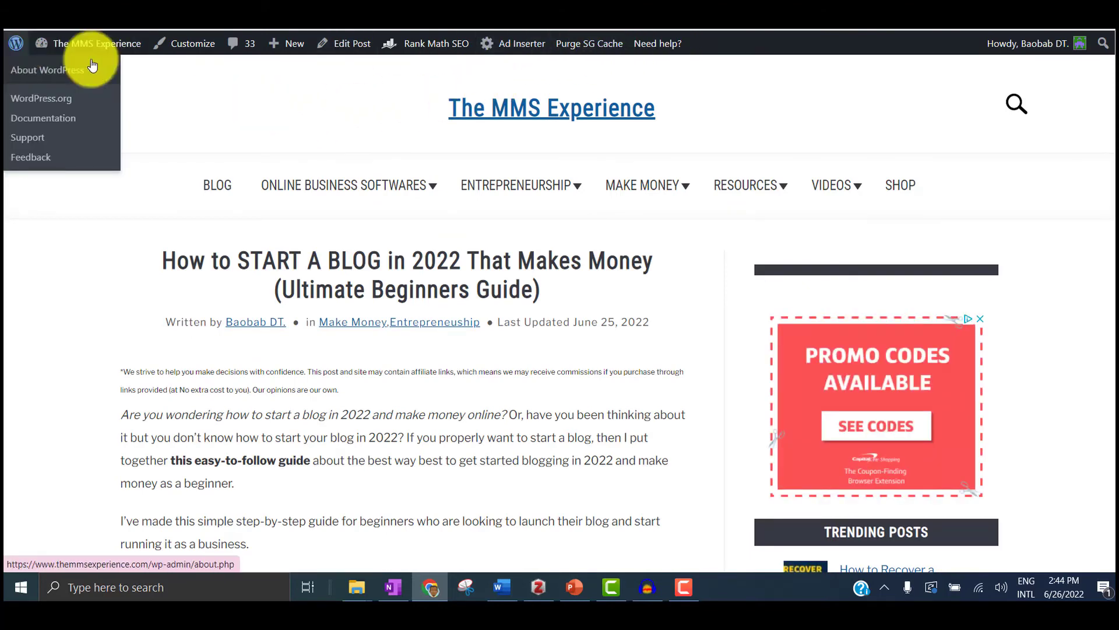
{"action": "left_click", "coordinate": [114, 70]}
{"action": "mouse_move", "coordinate": [547, 47]}
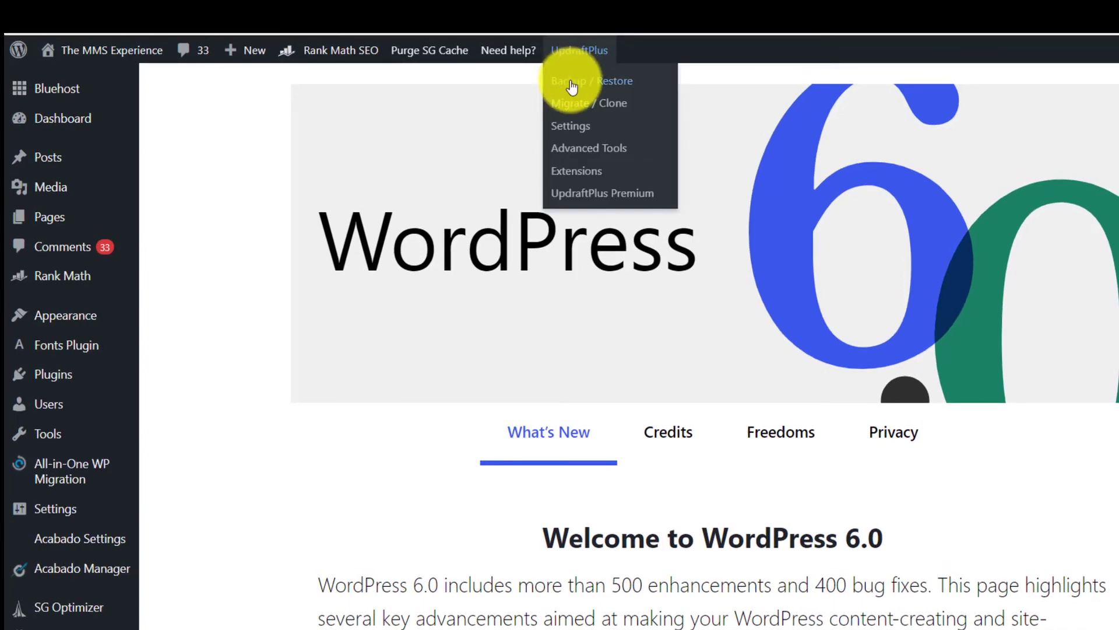
{"action": "left_click", "coordinate": [572, 86]}
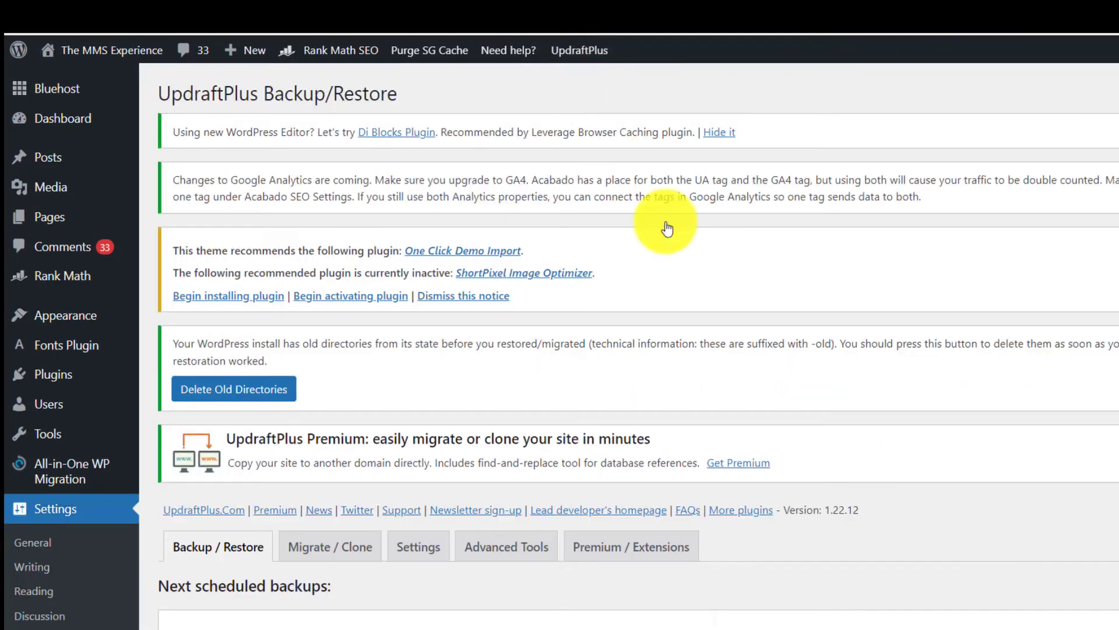
{"action": "scroll", "coordinate": [669, 262], "scroll_direction": "down", "scroll_amount": 5}
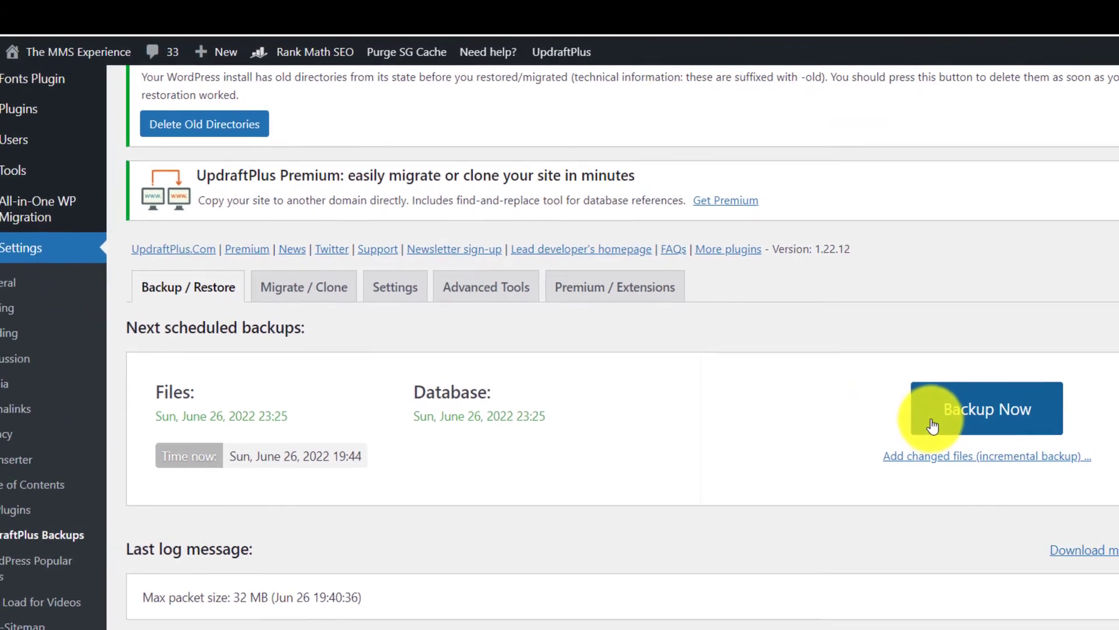
Run Backup Now with database and all wp-content folders, protected from automatic deletion.
{"action": "left_click", "coordinate": [932, 425]}
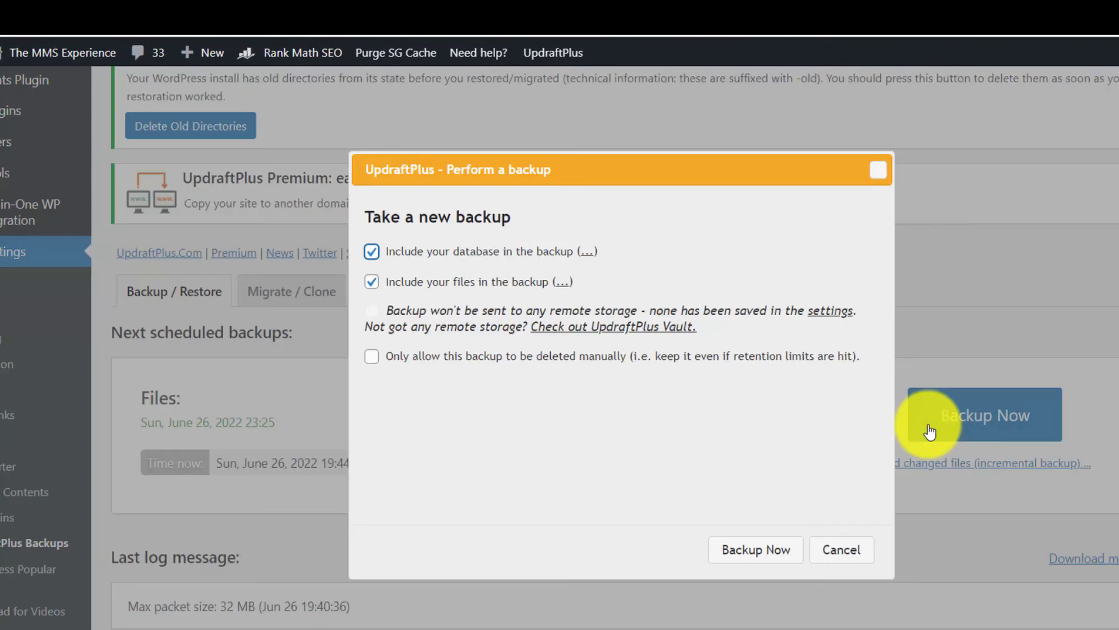
{"action": "left_click", "coordinate": [573, 280]}
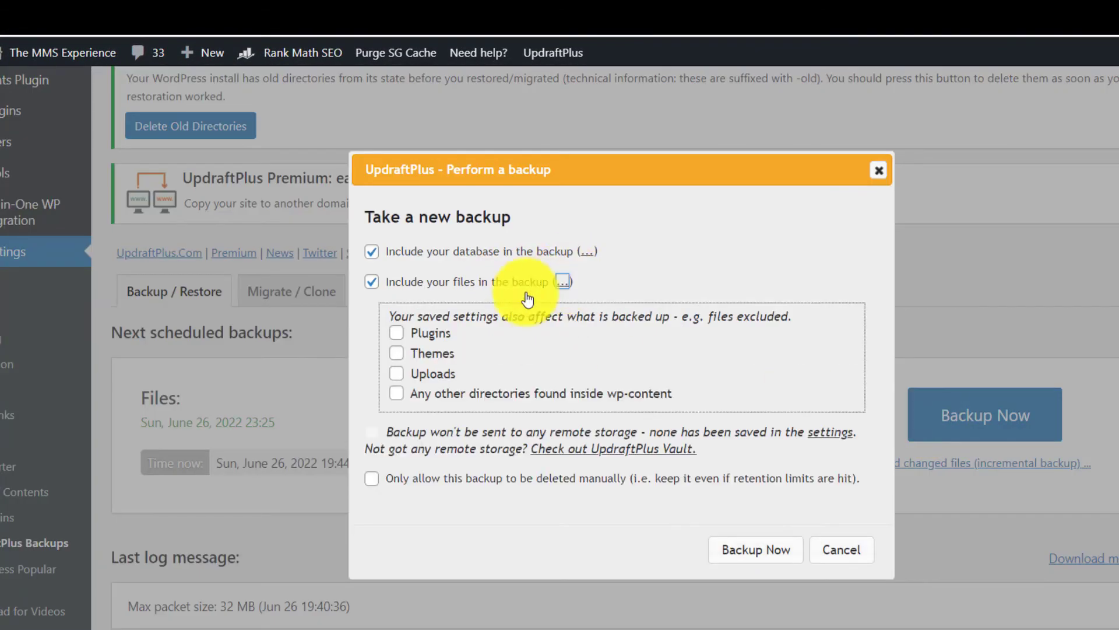
{"action": "left_click", "coordinate": [397, 394]}
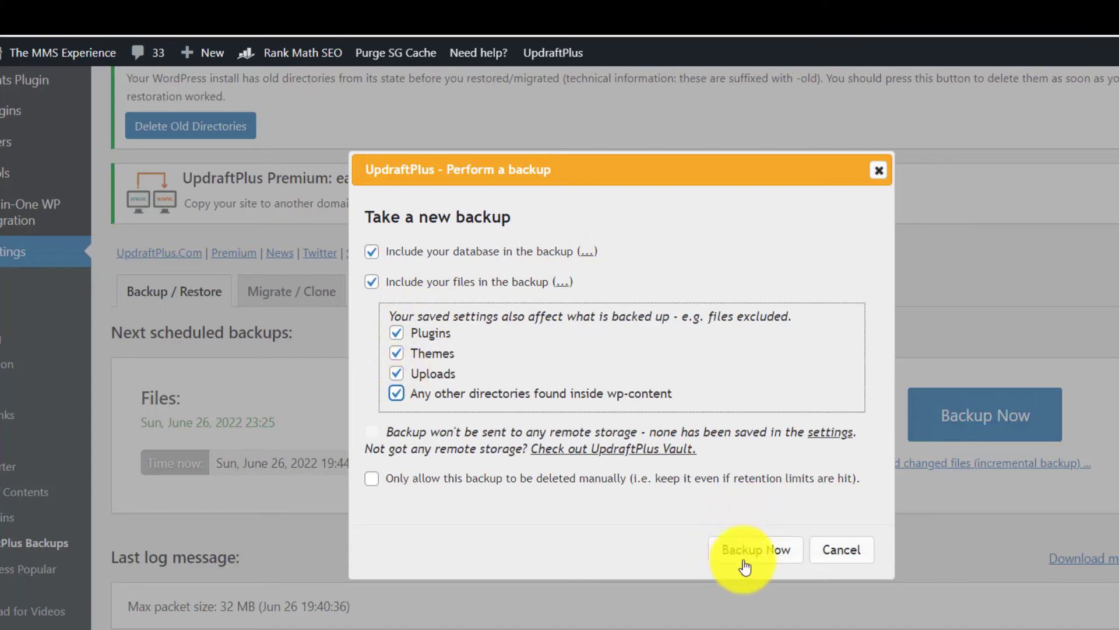
{"action": "left_click", "coordinate": [372, 479]}
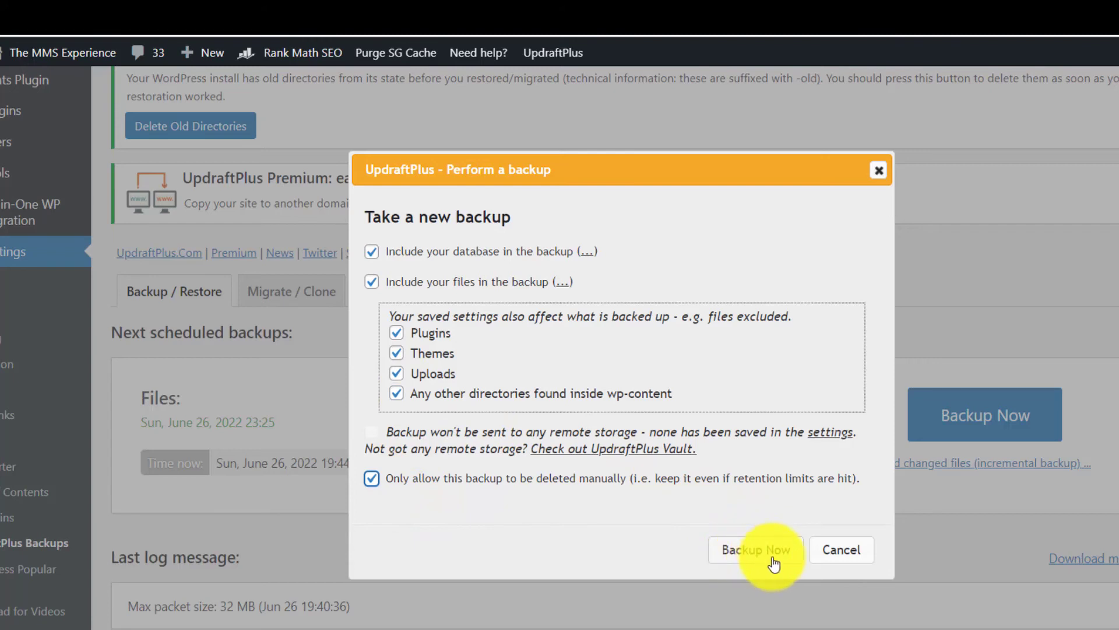
{"action": "left_click", "coordinate": [838, 557]}
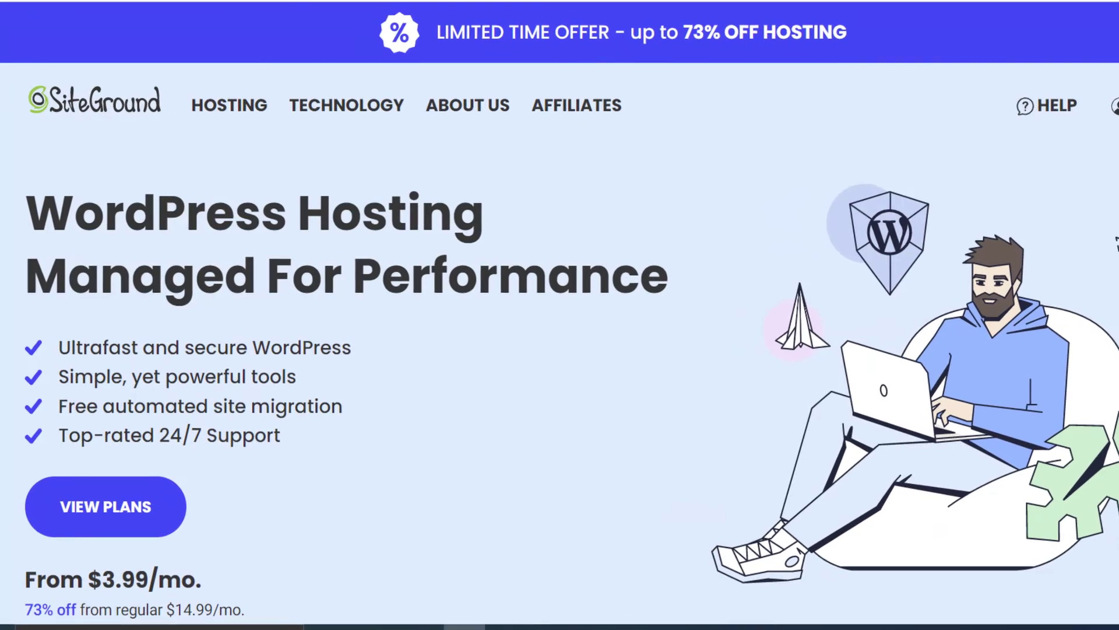
{"action": "scroll", "coordinate": [559, 314], "scroll_direction": "down", "scroll_amount": 1}
{"action": "scroll", "coordinate": [559, 314], "scroll_direction": "down", "scroll_amount": 2}
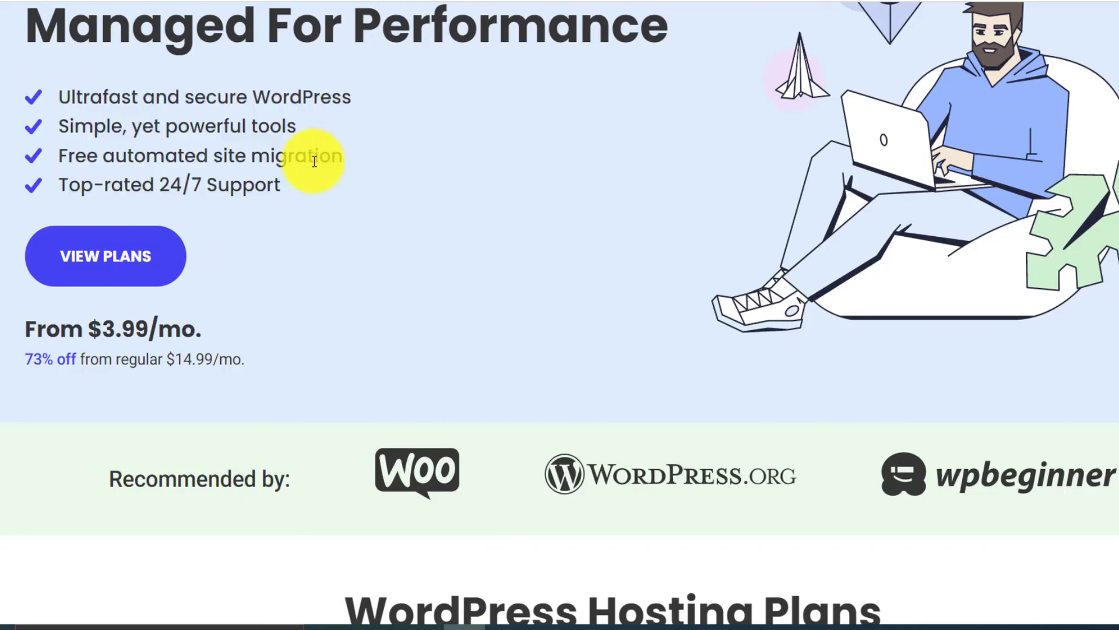
{"action": "left_click_drag", "start_coordinate": [342, 158], "coordinate": [56, 156]}
{"action": "scroll", "coordinate": [365, 208], "scroll_direction": "down", "scroll_amount": 4}
{"action": "scroll", "coordinate": [365, 209], "scroll_direction": "down", "scroll_amount": 9}
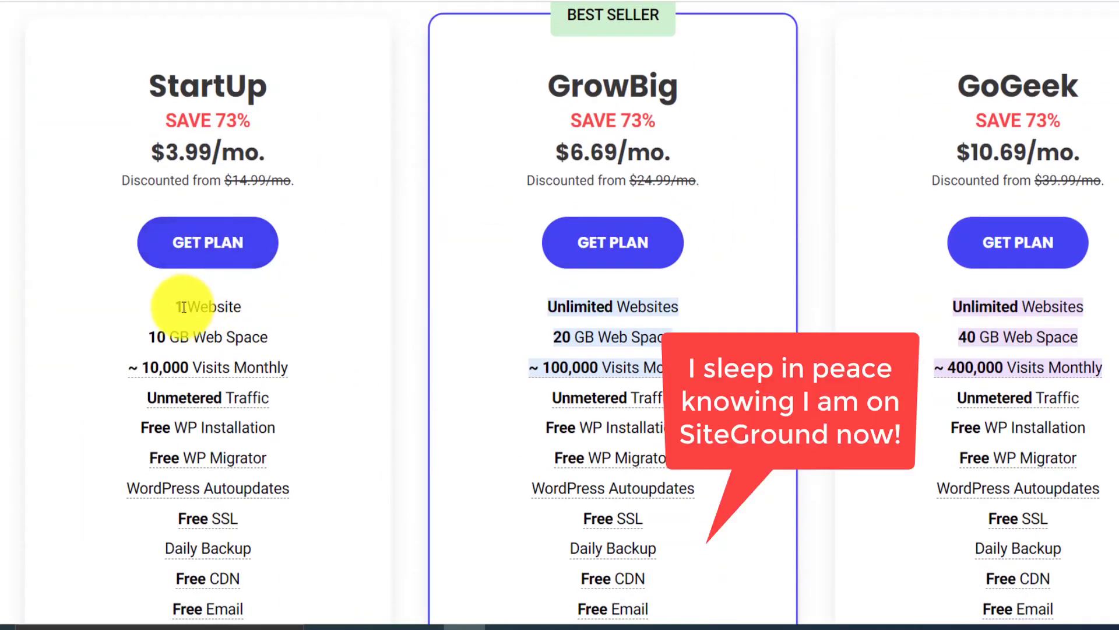
{"action": "left_click_drag", "start_coordinate": [155, 307], "coordinate": [245, 307]}
{"action": "left_click", "coordinate": [640, 311]}
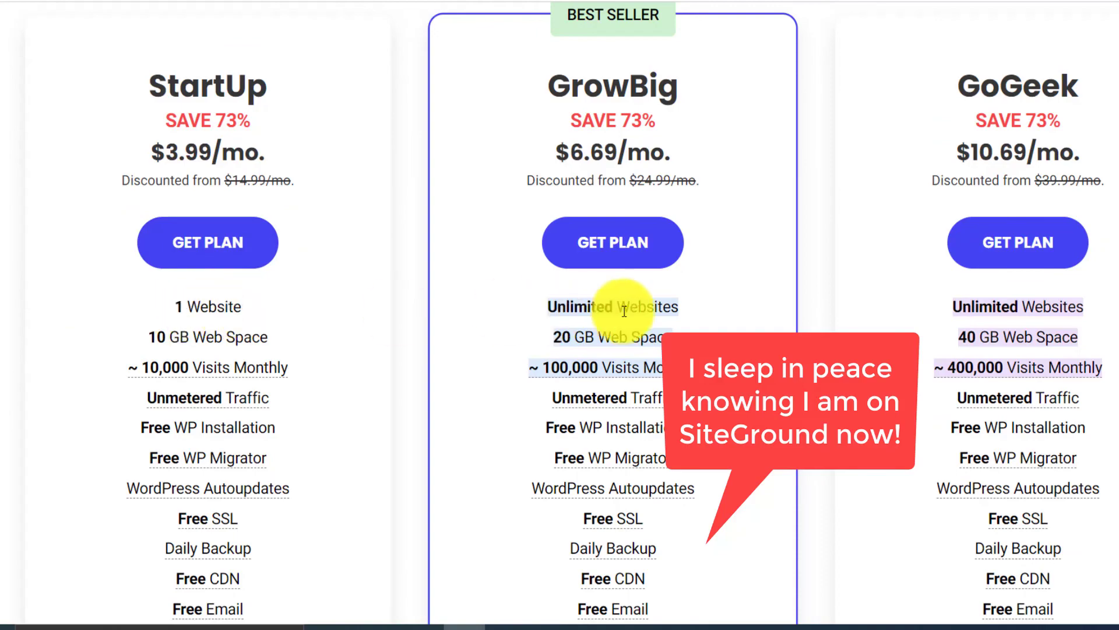
{"action": "left_click_drag", "start_coordinate": [640, 311], "coordinate": [725, 307]}
{"action": "left_click_drag", "start_coordinate": [956, 307], "coordinate": [1099, 320]}
{"action": "scroll", "coordinate": [1089, 285], "scroll_direction": "down", "scroll_amount": 12}
{"action": "scroll", "coordinate": [1102, 315], "scroll_direction": "down", "scroll_amount": 10}
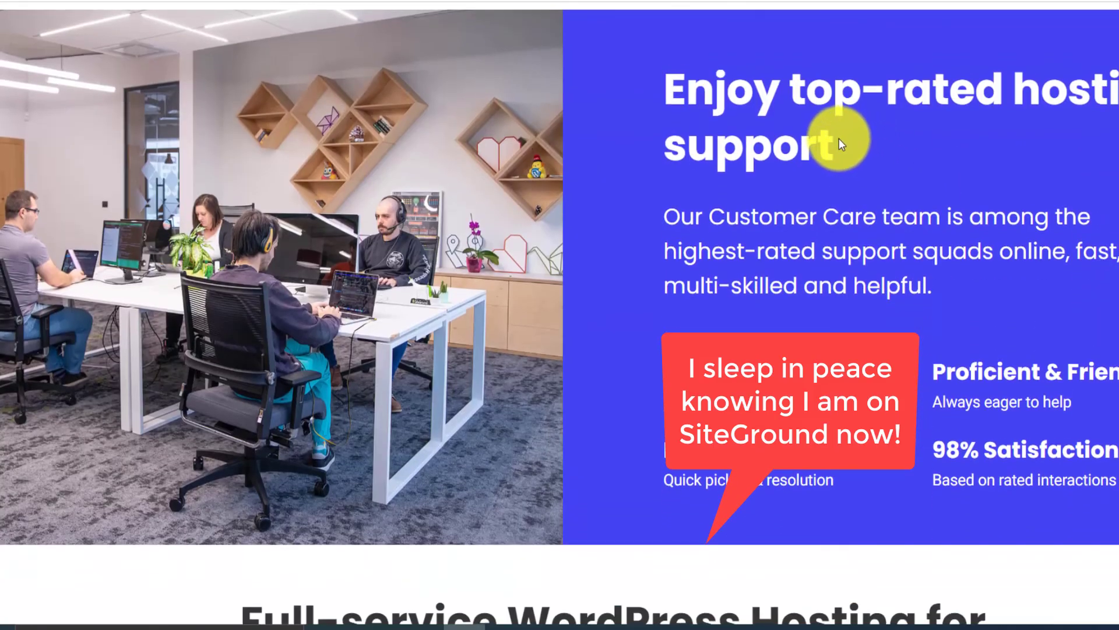
{"action": "left_click_drag", "start_coordinate": [836, 143], "coordinate": [707, 88]}
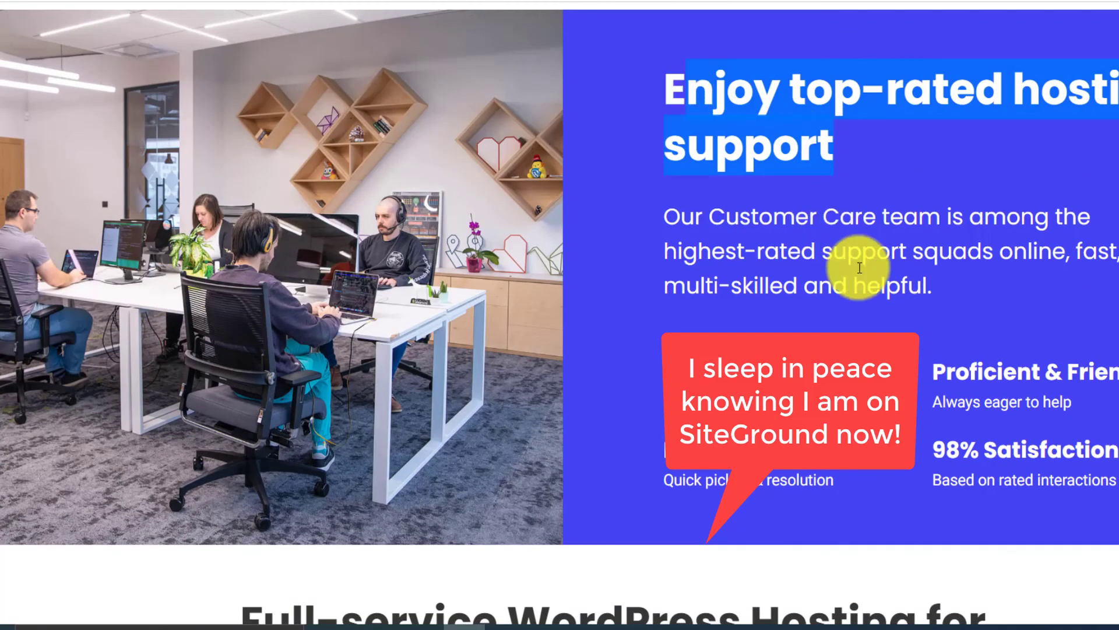
{"action": "scroll", "coordinate": [775, 270], "scroll_direction": "down", "scroll_amount": 5}
{"action": "scroll", "coordinate": [890, 332], "scroll_direction": "down", "scroll_amount": 8}
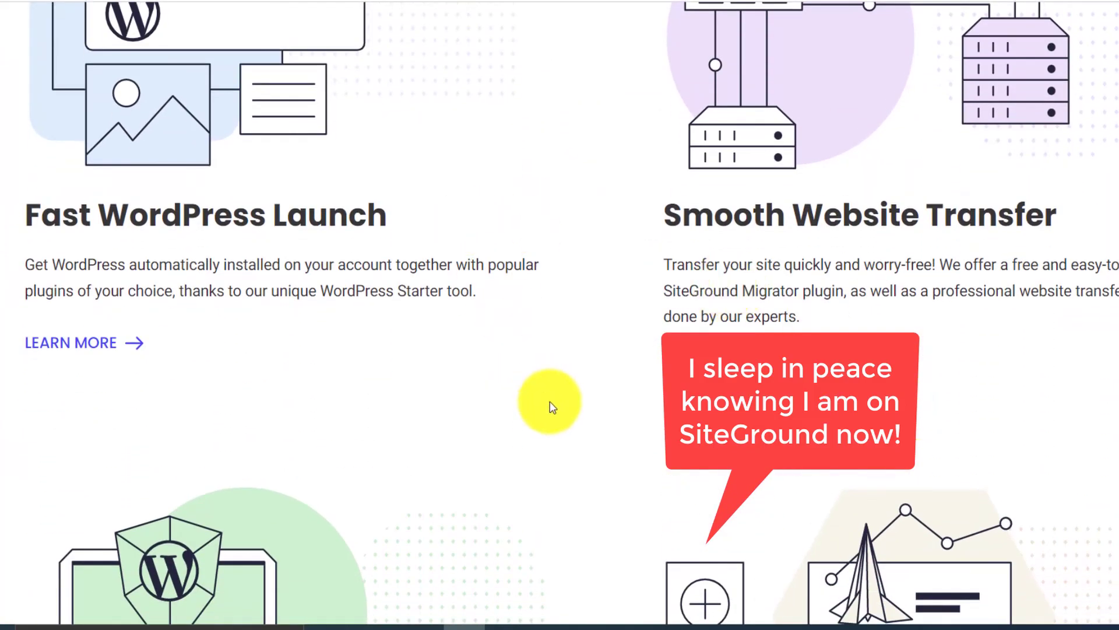
{"action": "scroll", "coordinate": [551, 401], "scroll_direction": "down", "scroll_amount": 6}
{"action": "scroll", "coordinate": [551, 401], "scroll_direction": "down", "scroll_amount": 13}
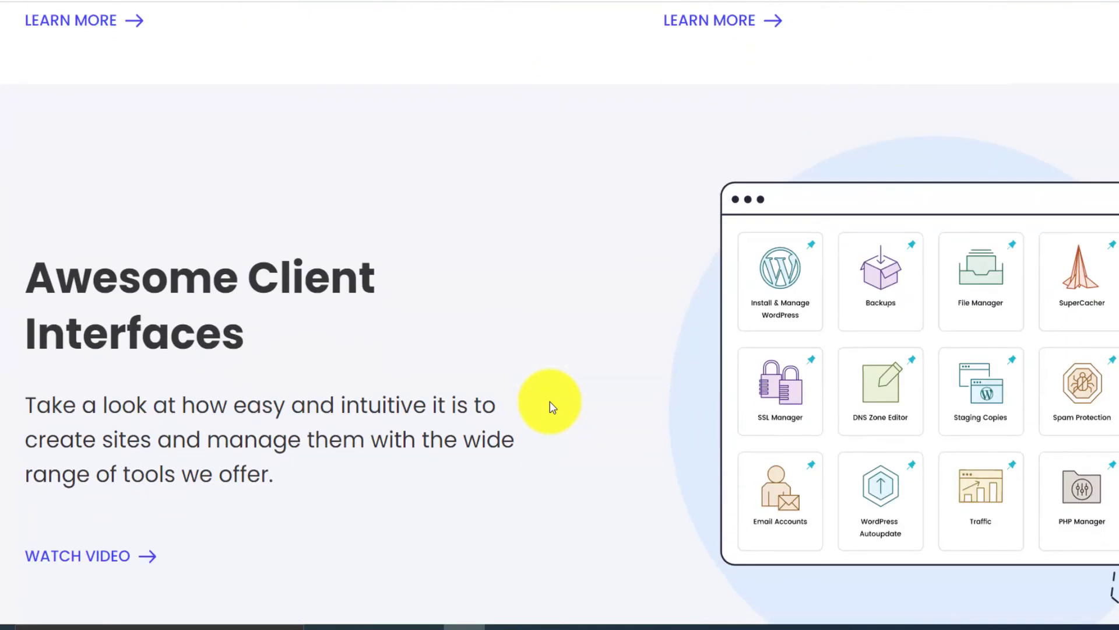
{"action": "scroll", "coordinate": [551, 401], "scroll_direction": "down", "scroll_amount": 4}
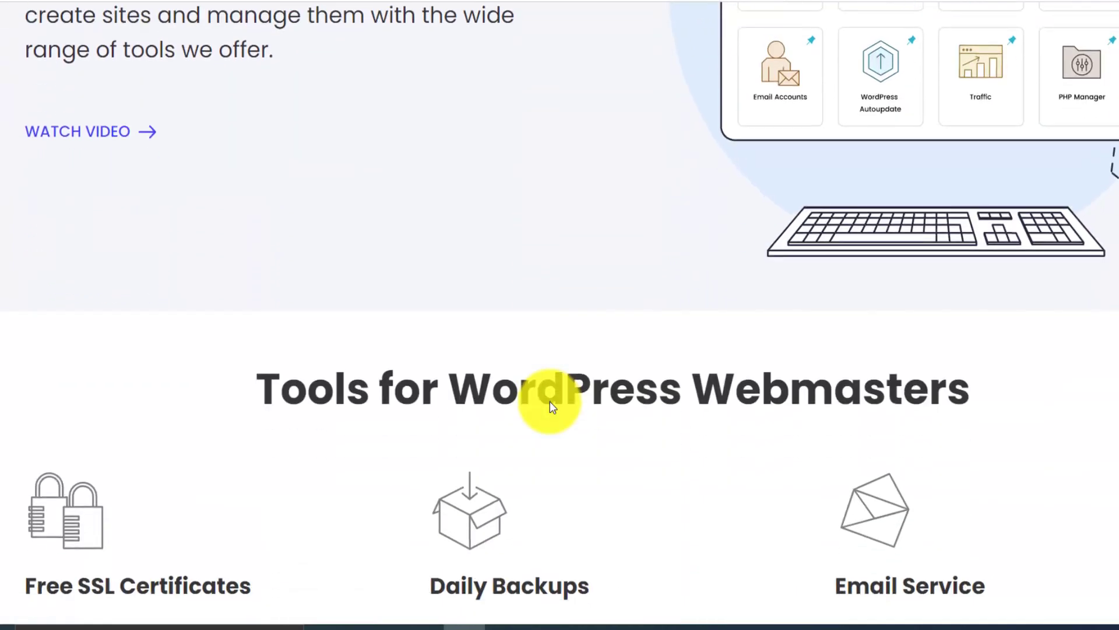
{"action": "scroll", "coordinate": [550, 402], "scroll_direction": "down", "scroll_amount": 4}
{"action": "scroll", "coordinate": [551, 401], "scroll_direction": "down", "scroll_amount": 3}
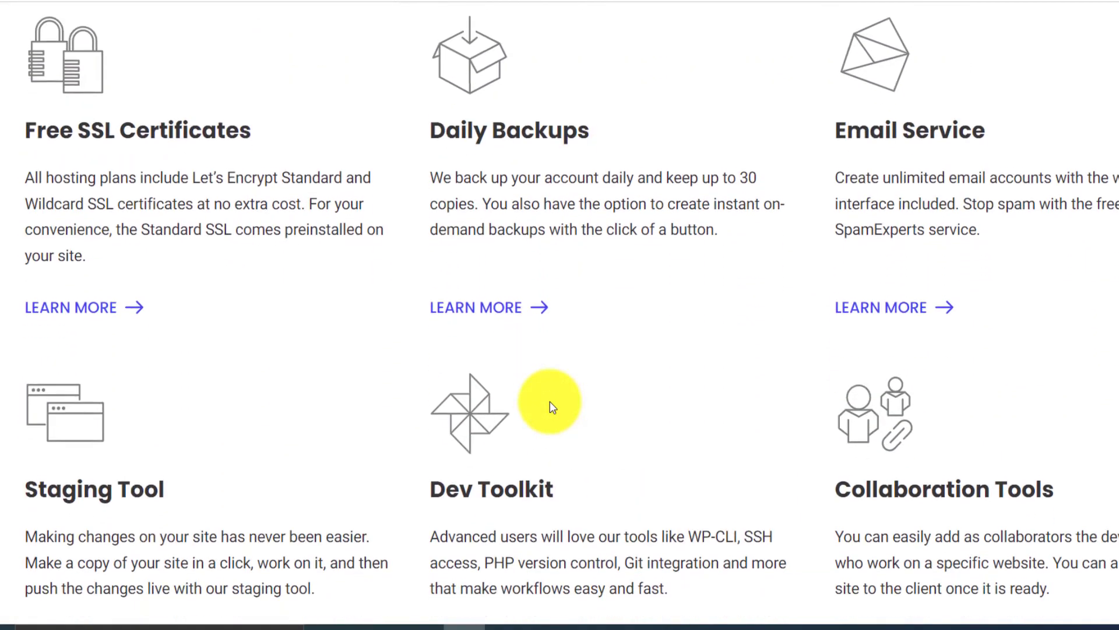